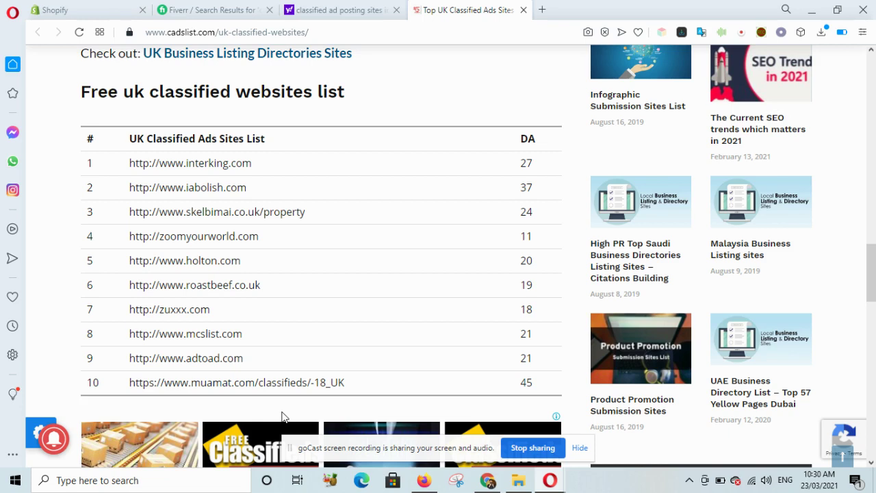
- Try interking.com and iabolish.com, close both tabs, and scroll the Yahoo results to Classifieds.uk
click(179, 171)
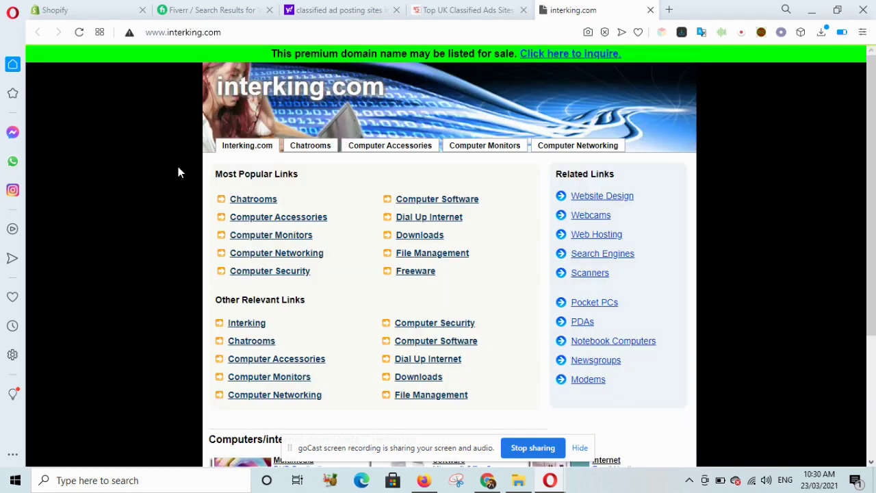
click(651, 11)
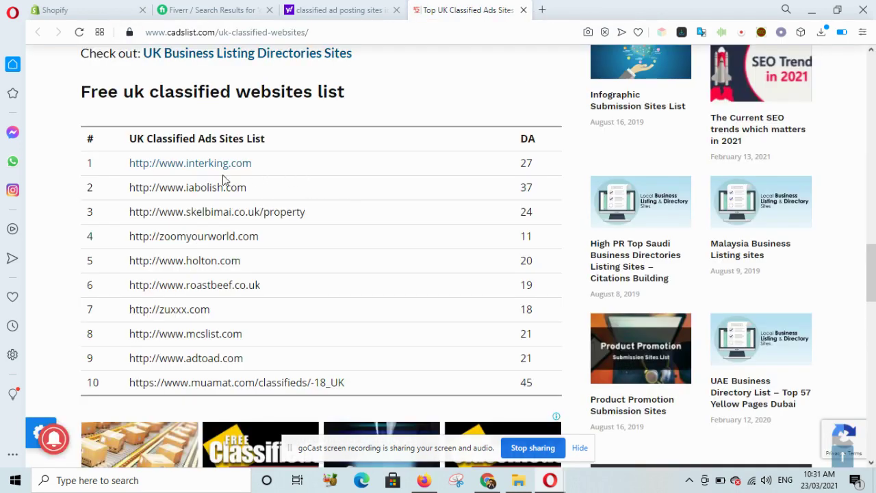
click(212, 193)
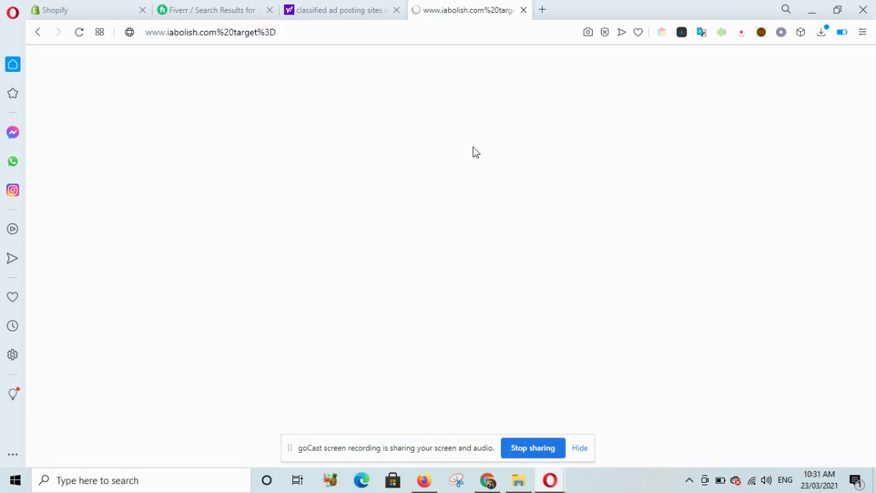
click(523, 10)
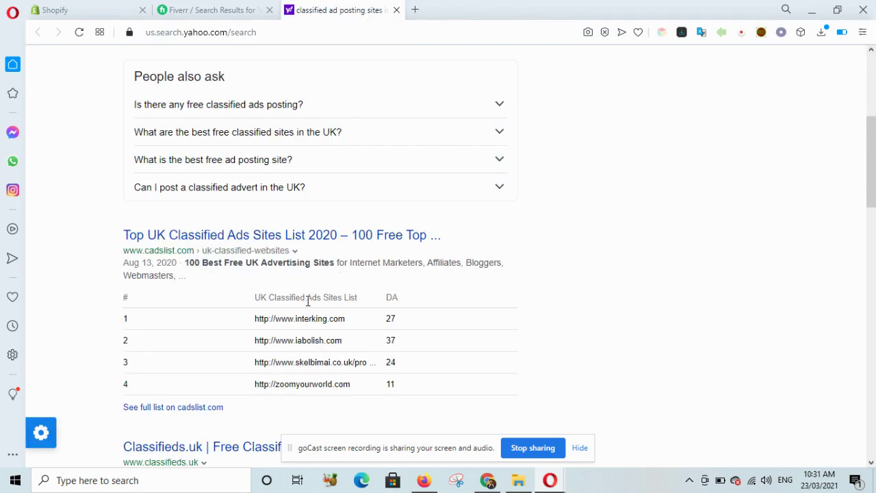
scroll(309, 300, down, 2)
scroll(309, 306, down, 1)
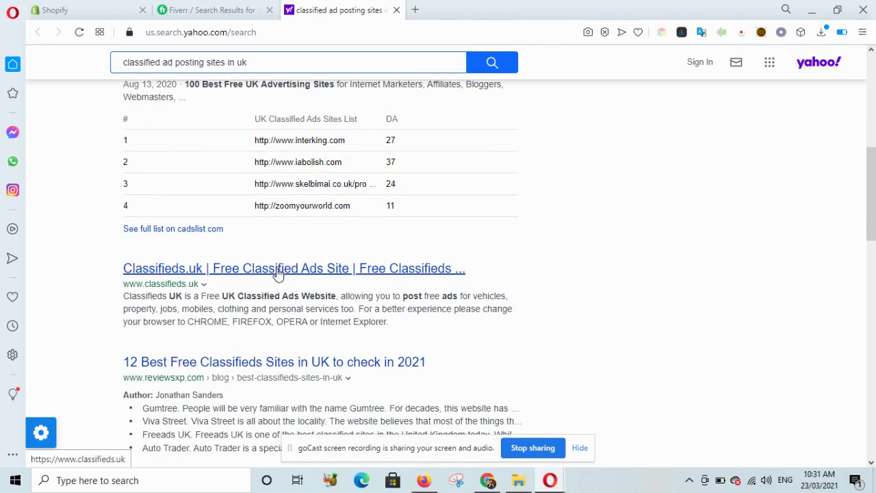
- Open Classifieds.uk from the results and choose POST FREE AD to reach the login page
click(278, 269)
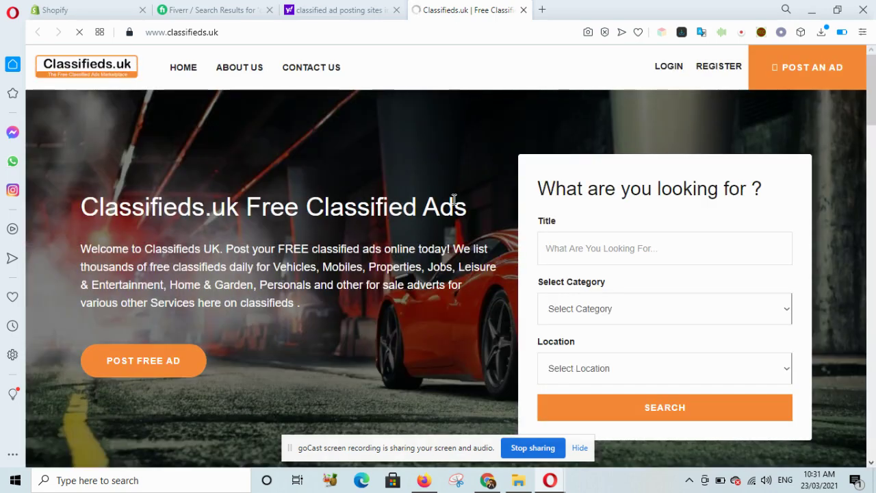
click(176, 367)
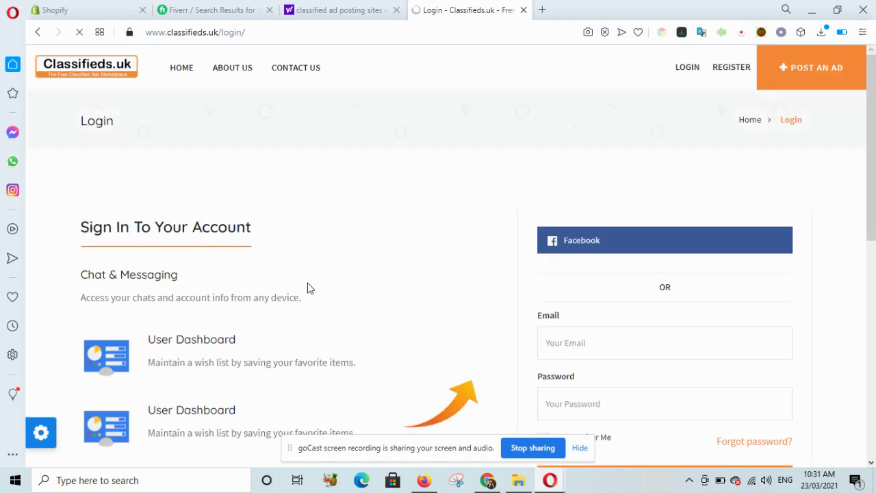
scroll(307, 288, down, 4)
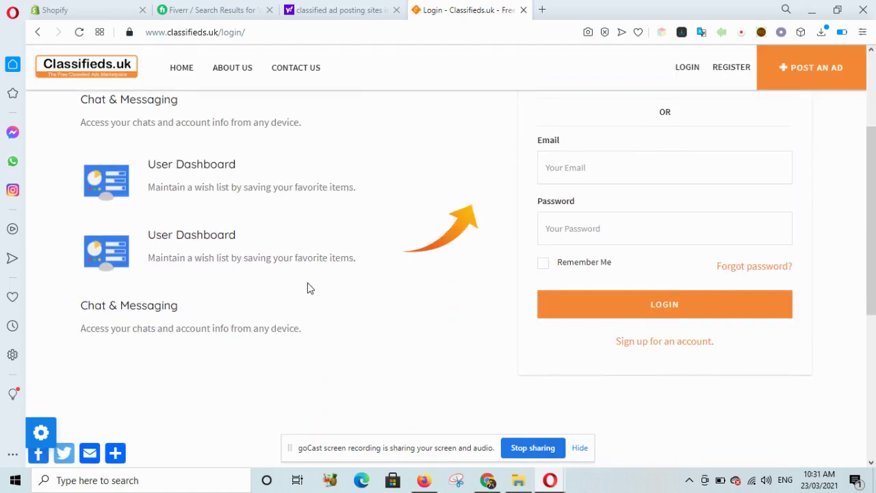
scroll(307, 288, up, 4)
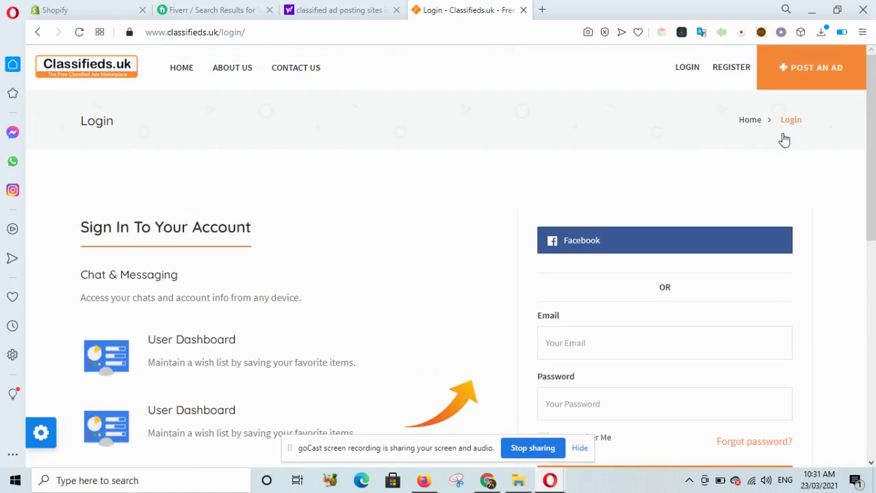
scroll(786, 120, down, 2)
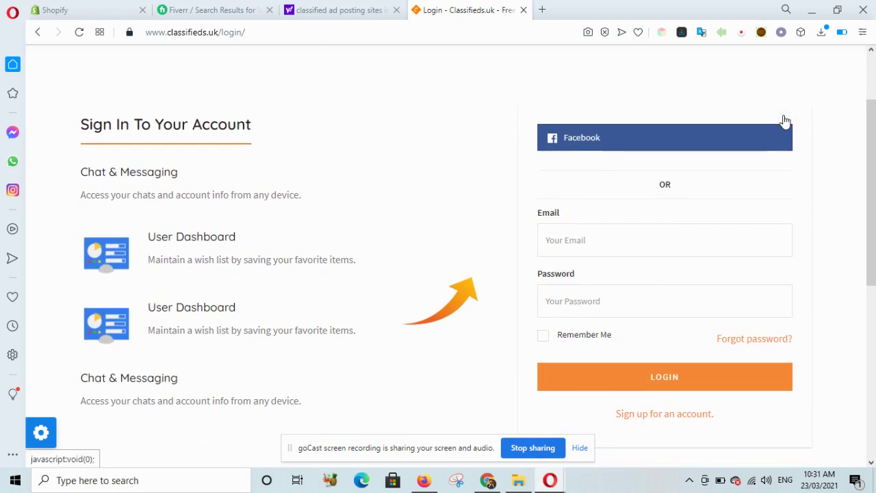
scroll(785, 120, up, 2)
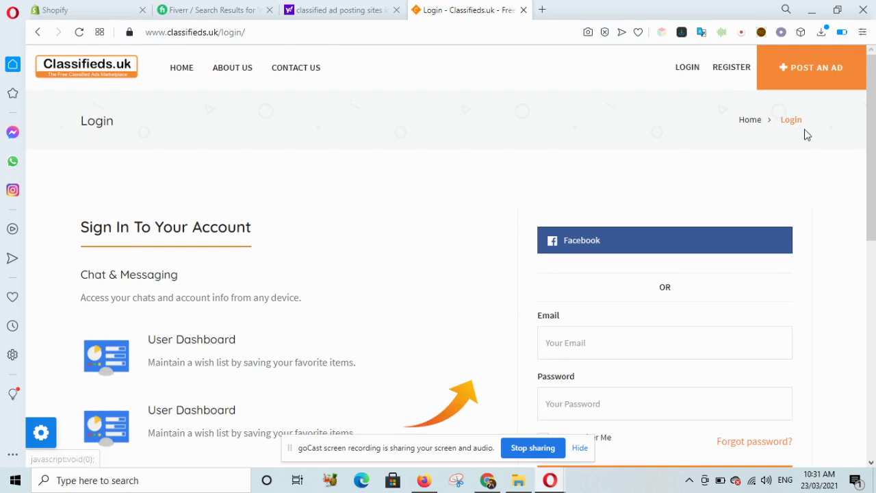
- Switch from the login page to the REGISTER form
click(731, 68)
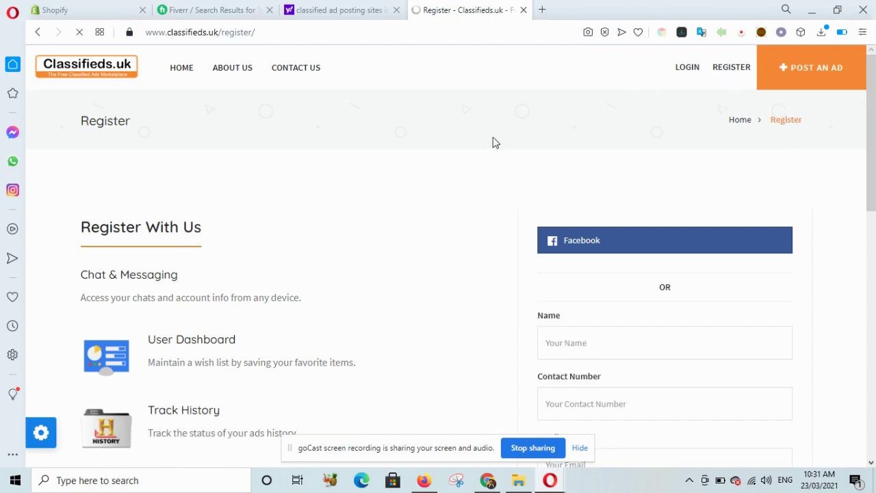
scroll(349, 205, down, 1)
scroll(348, 205, down, 1)
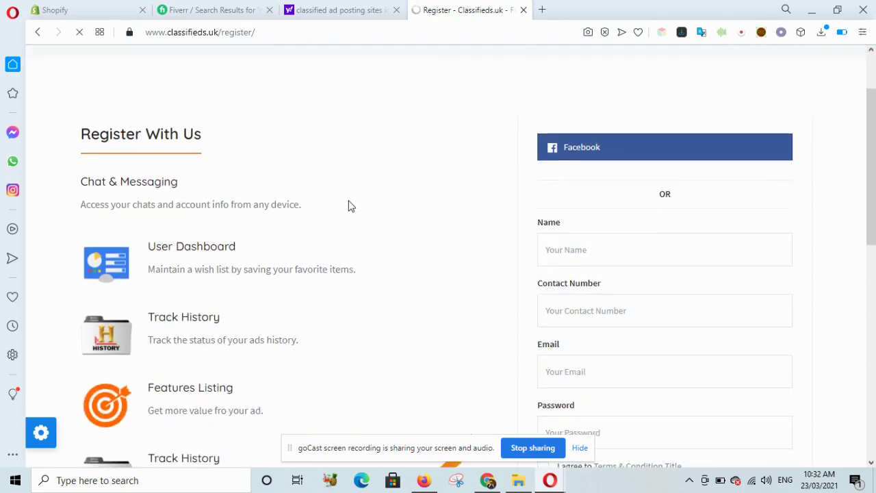
scroll(349, 206, down, 2)
scroll(348, 206, down, 2)
scroll(349, 205, up, 4)
- Enter the account name and the contact phone number
click(595, 248)
text(bmnb)
click(569, 316)
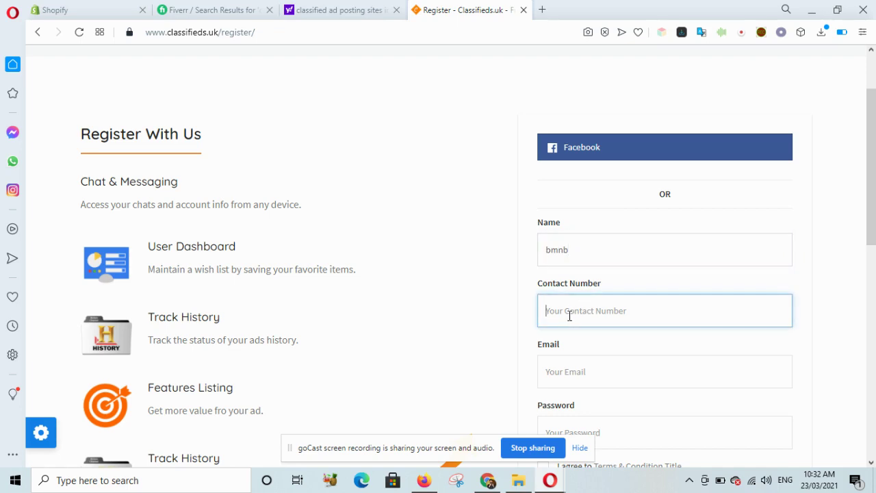
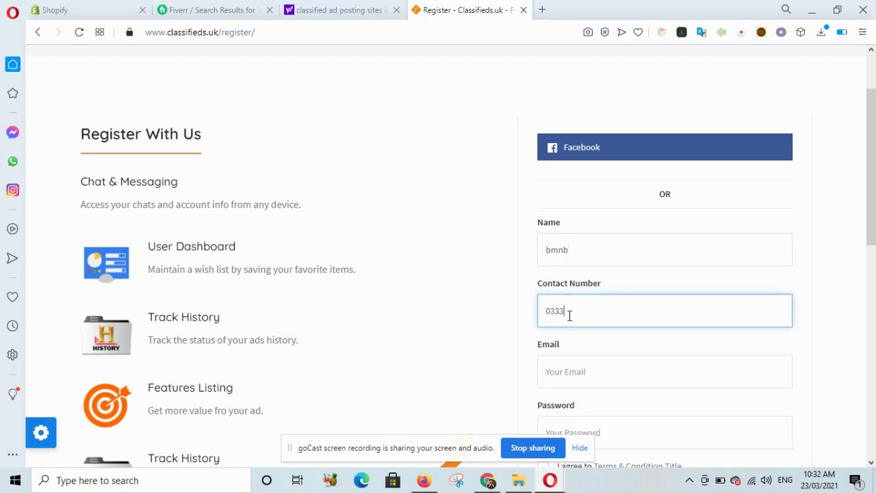
scroll(570, 316, down, 2)
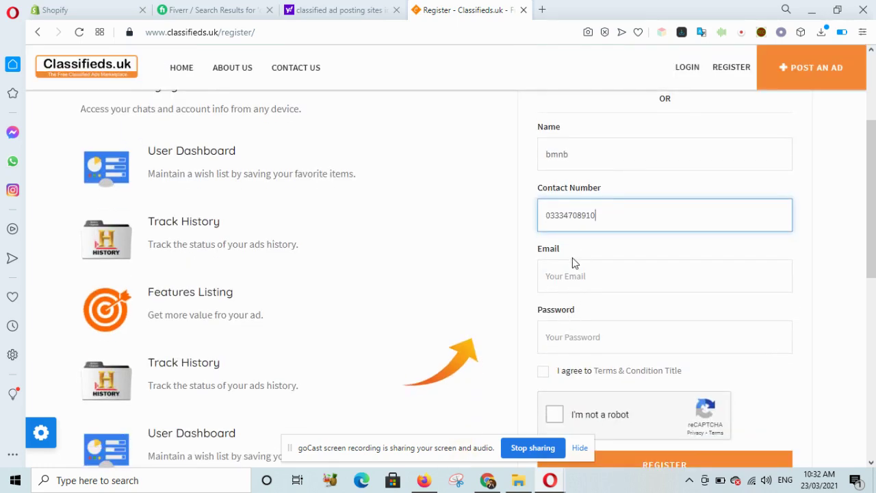
- Fill in the e-mail address and account password, and tick I agree to Terms
click(563, 278)
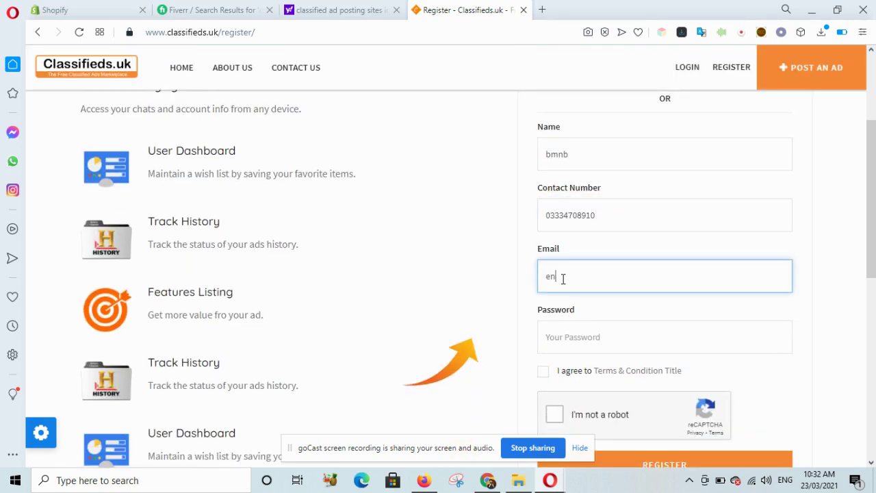
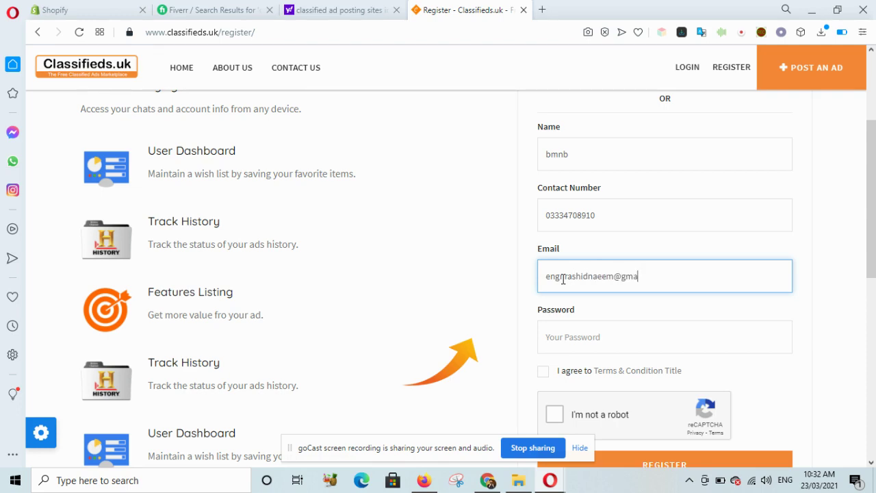
click(616, 337)
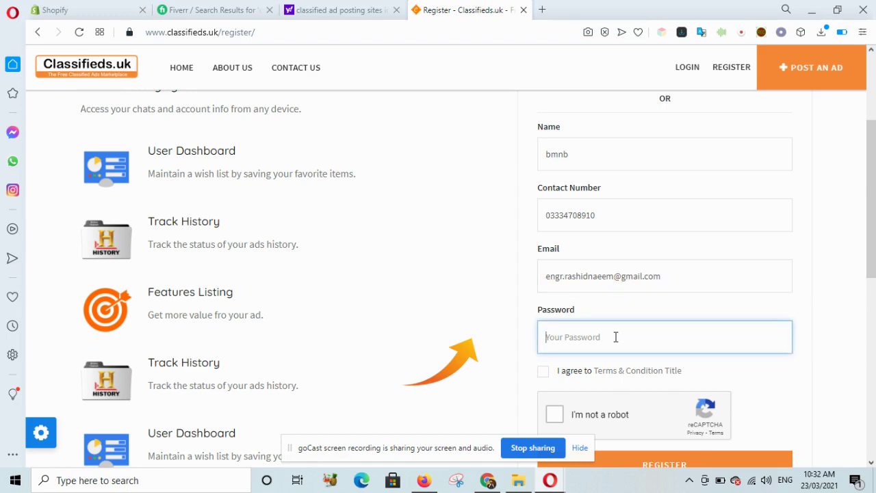
text(aaaa)
click(543, 372)
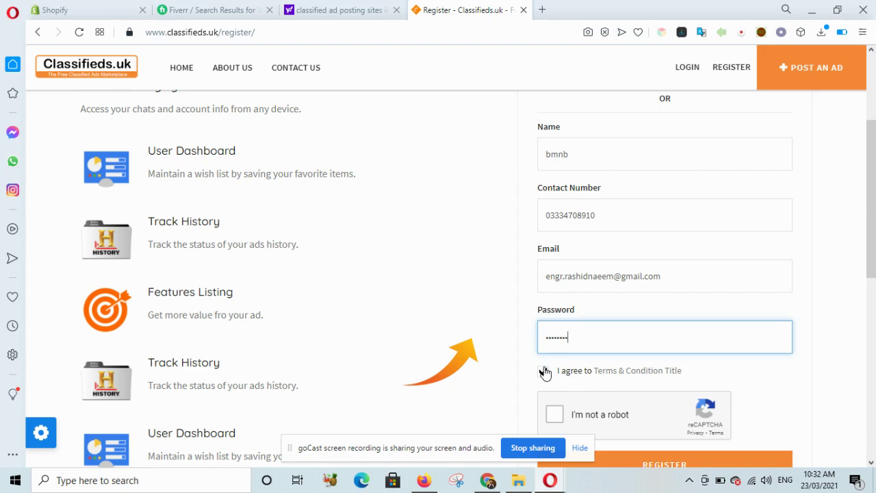
scroll(546, 372, down, 1)
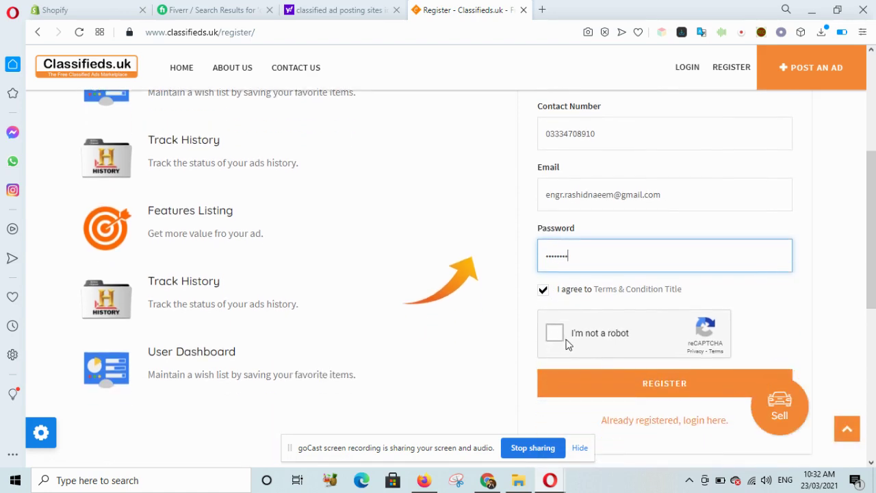
- Solve the captcha by selecting the three traffic-light squares, then submit the registration
click(560, 338)
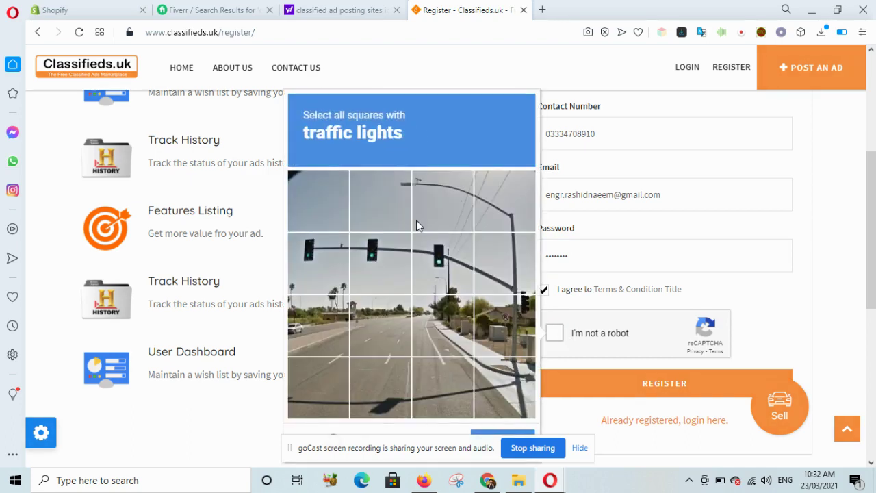
click(307, 264)
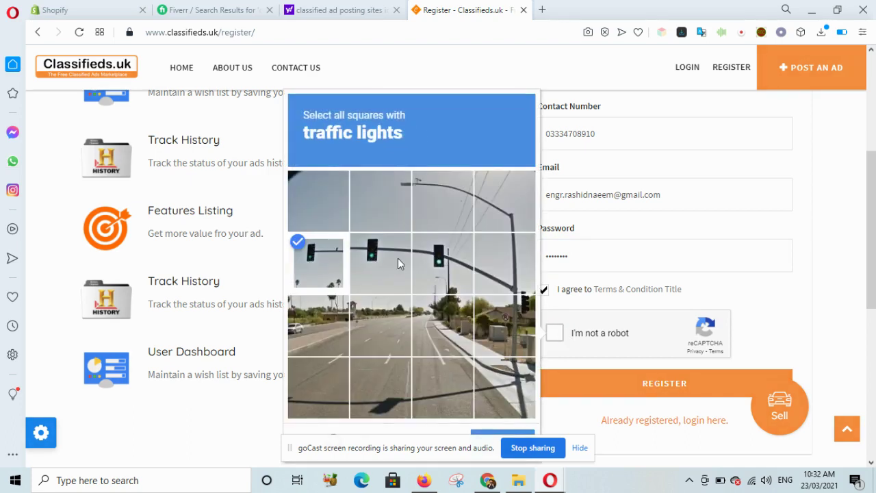
click(398, 260)
click(459, 260)
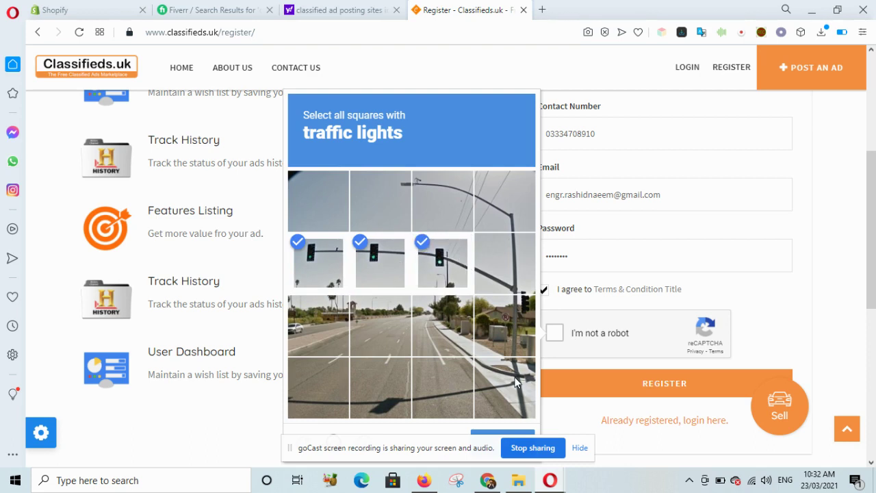
scroll(518, 384, down, 1)
click(507, 416)
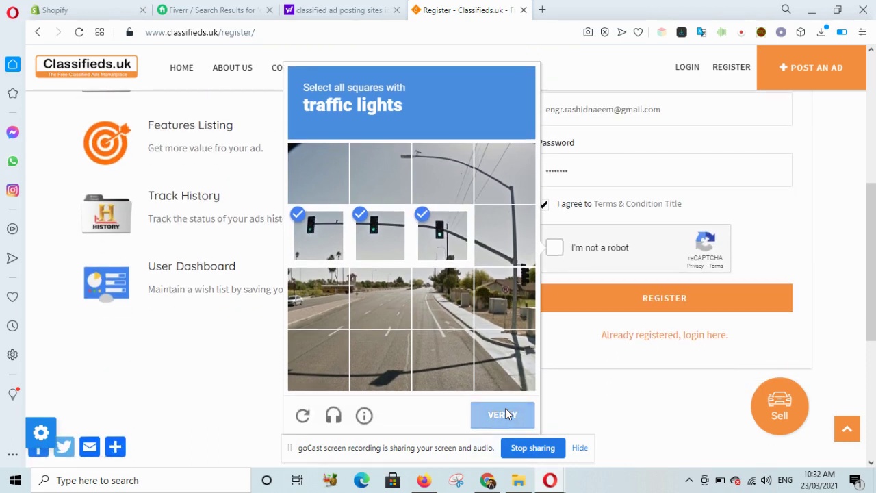
click(688, 301)
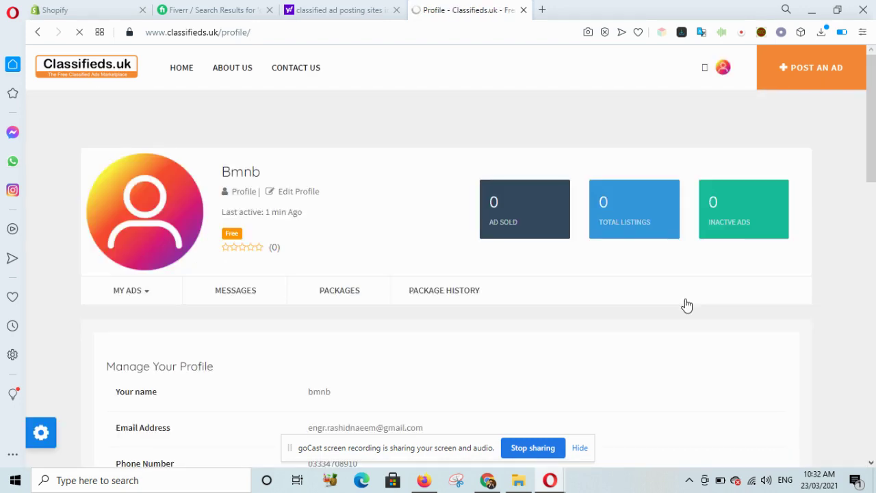
scroll(686, 298, down, 3)
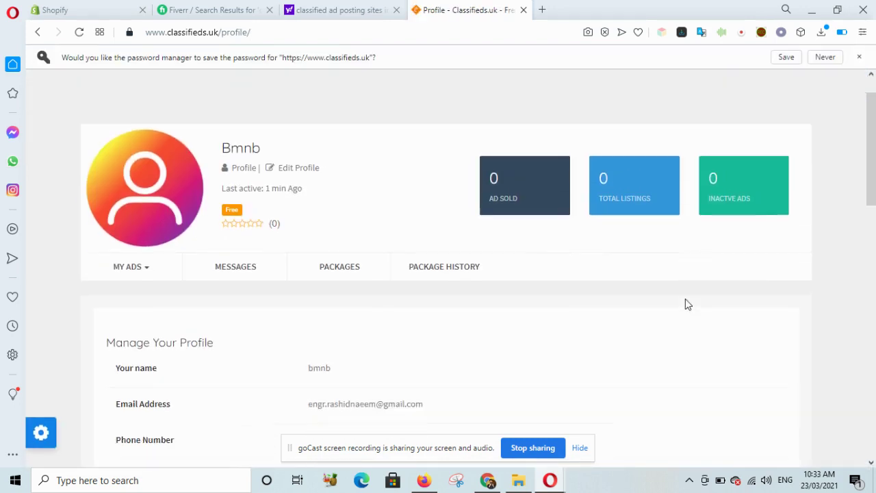
scroll(685, 298, up, 3)
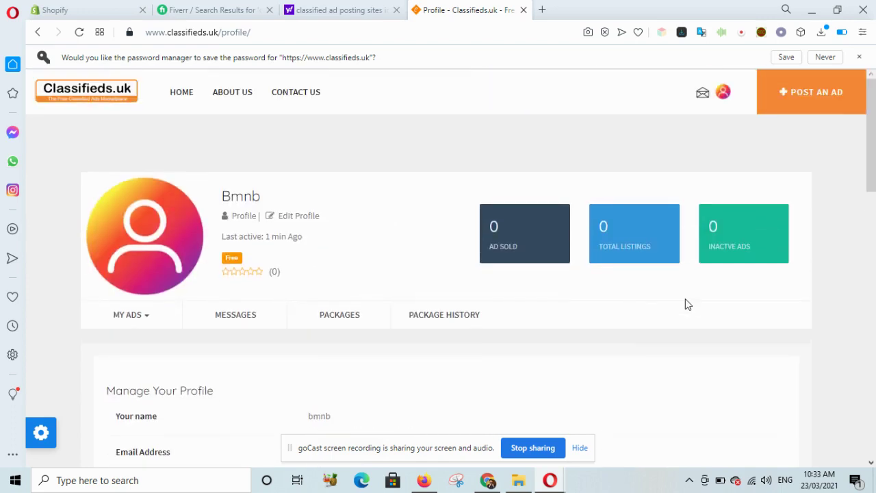
- Start a new ad titled 'Samsung Galaxy S20 5G 128GB / 256GB / 512GB £350'
click(825, 96)
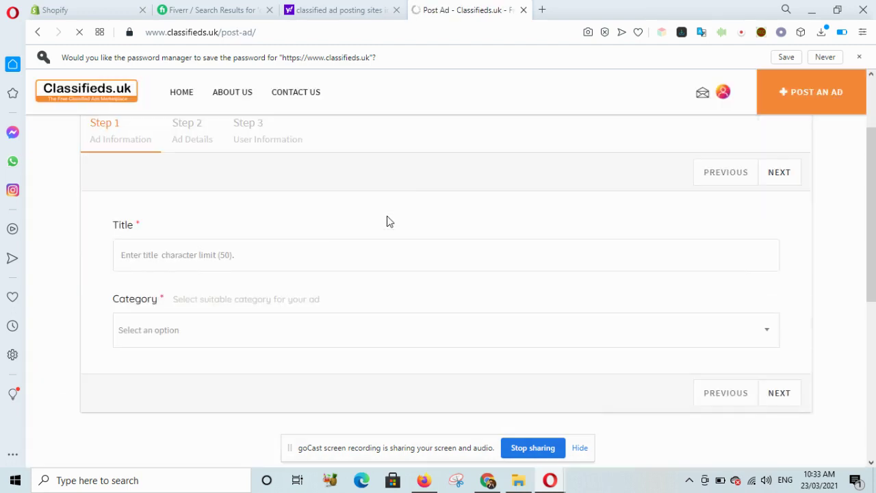
click(224, 304)
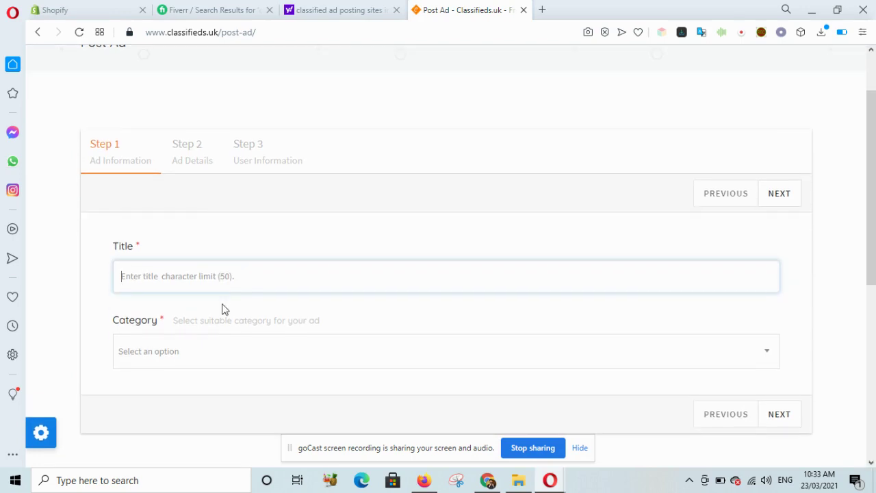
text(sa)
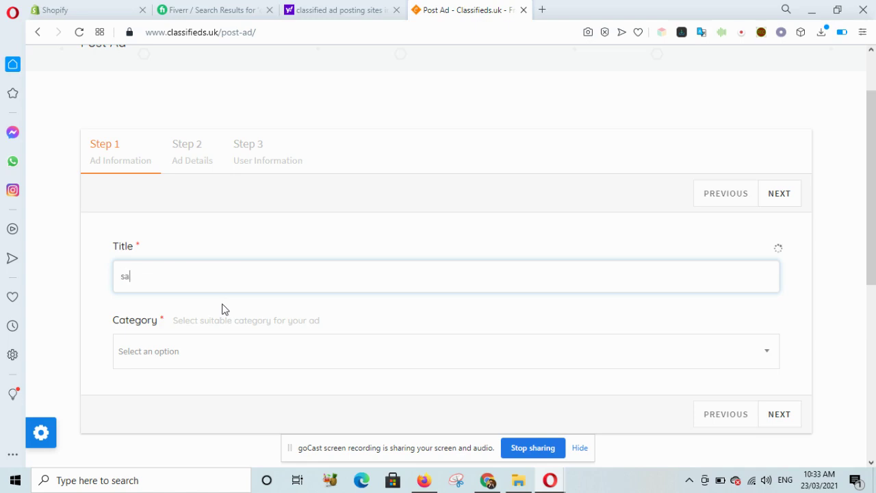
text(msung ga)
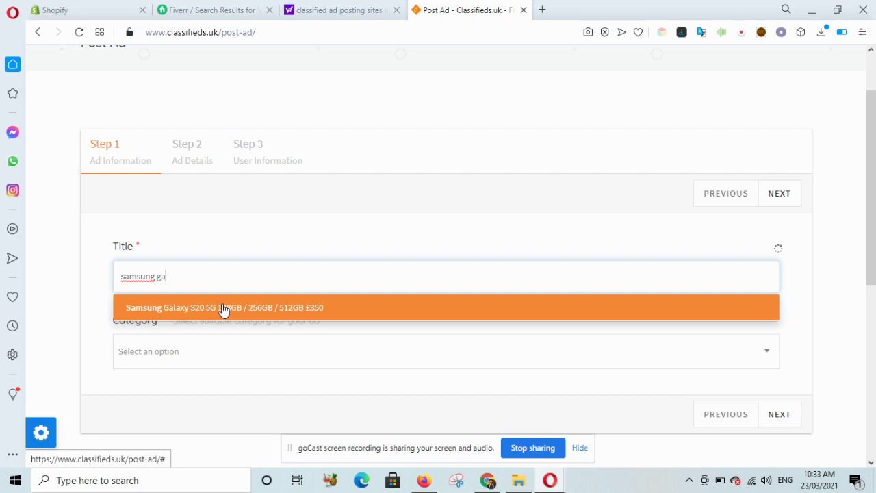
click(224, 309)
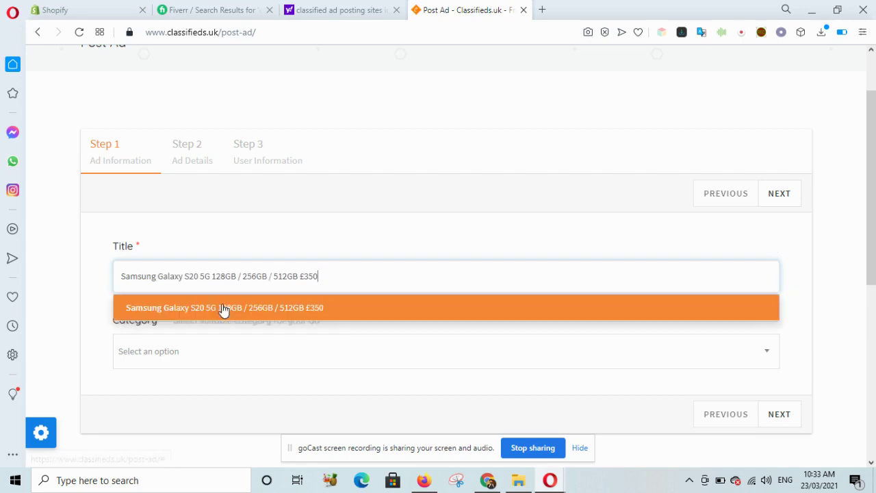
- Set the ad category to Mobiles
click(306, 361)
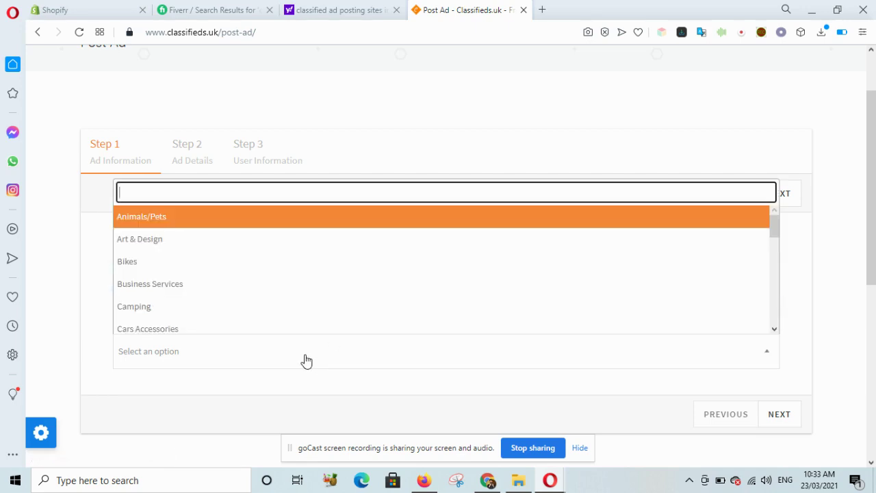
scroll(230, 295, down, 1)
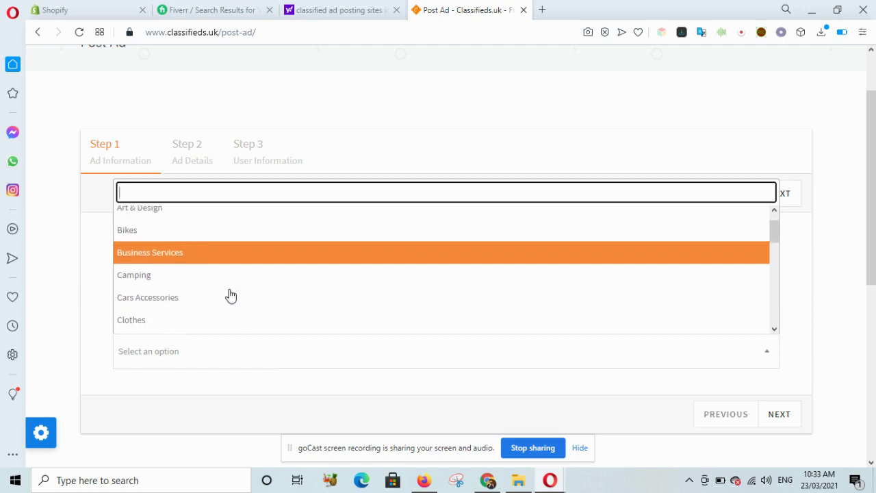
scroll(230, 294, down, 4)
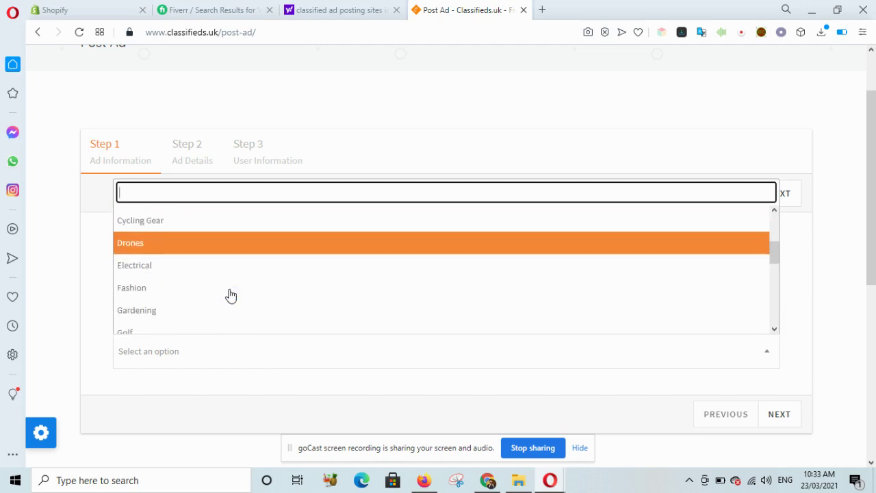
scroll(230, 294, down, 5)
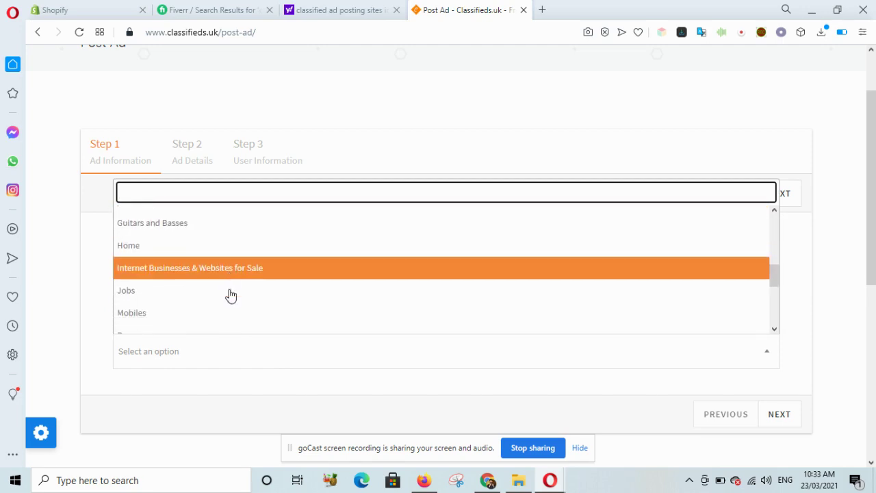
scroll(230, 295, down, 5)
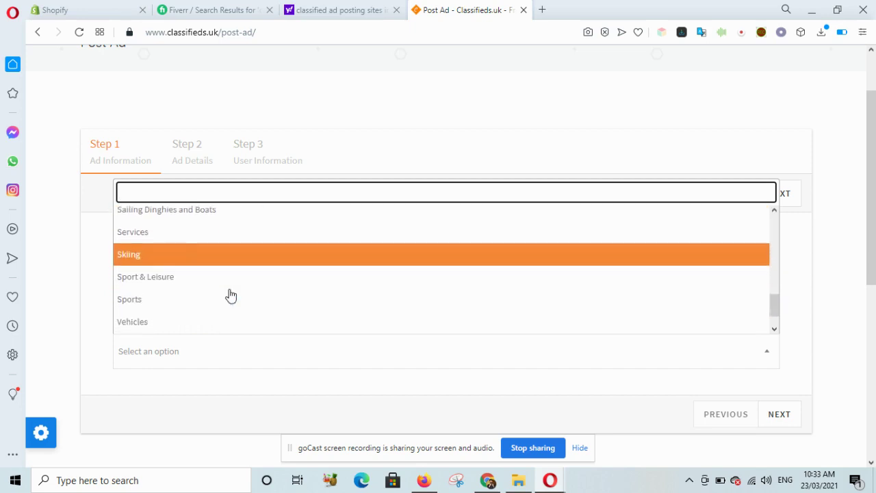
scroll(230, 294, up, 5)
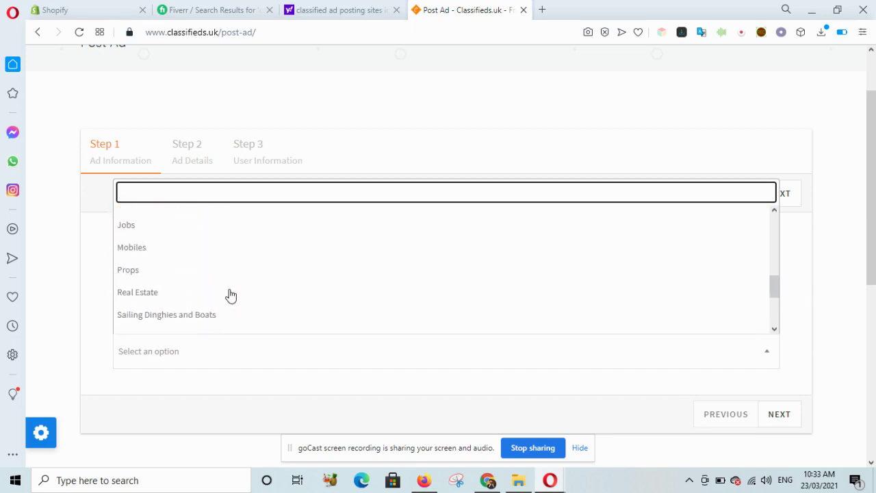
click(137, 256)
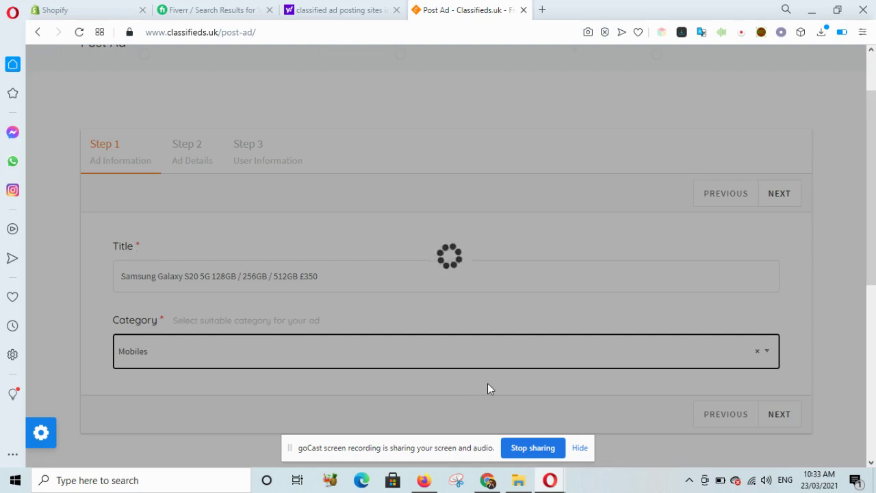
scroll(491, 389, down, 1)
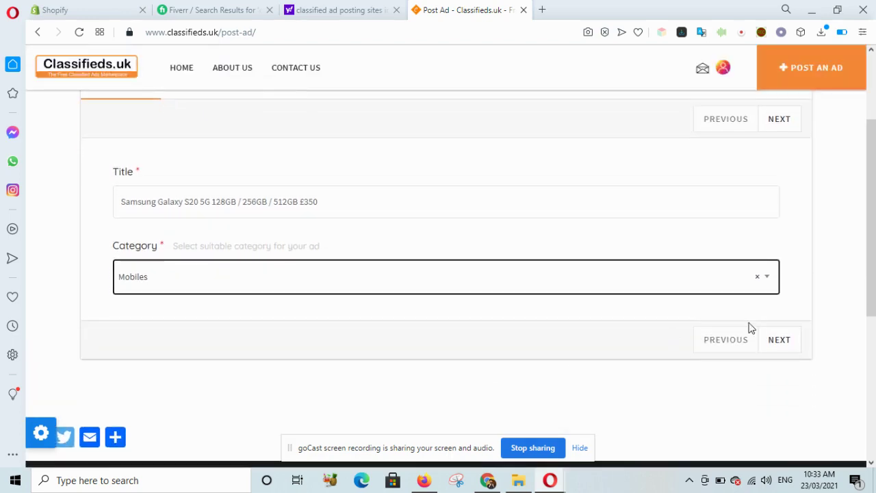
- On the ad details step, set the price type to Fixed and the price to 900
click(779, 341)
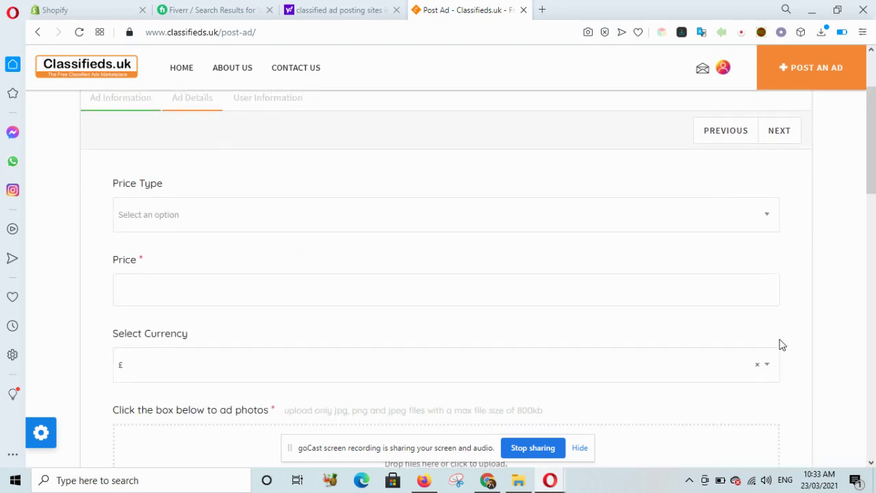
click(268, 223)
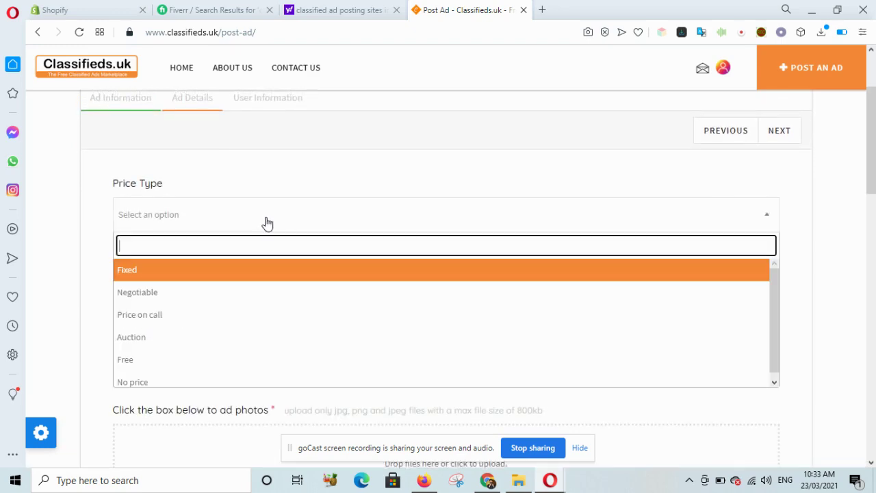
click(195, 273)
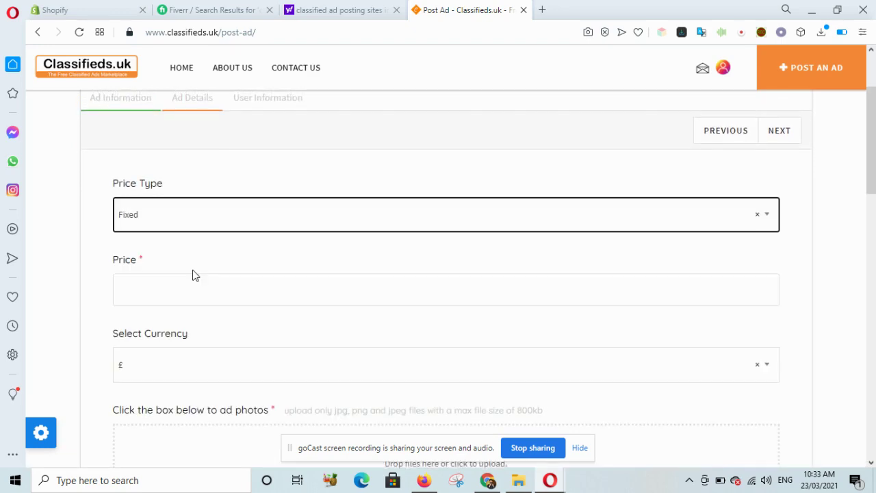
click(201, 294)
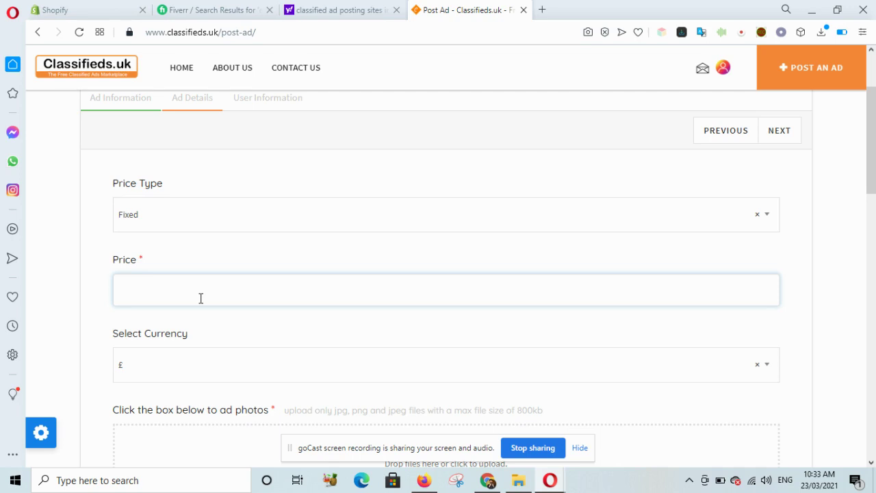
text(900)
scroll(201, 298, down, 3)
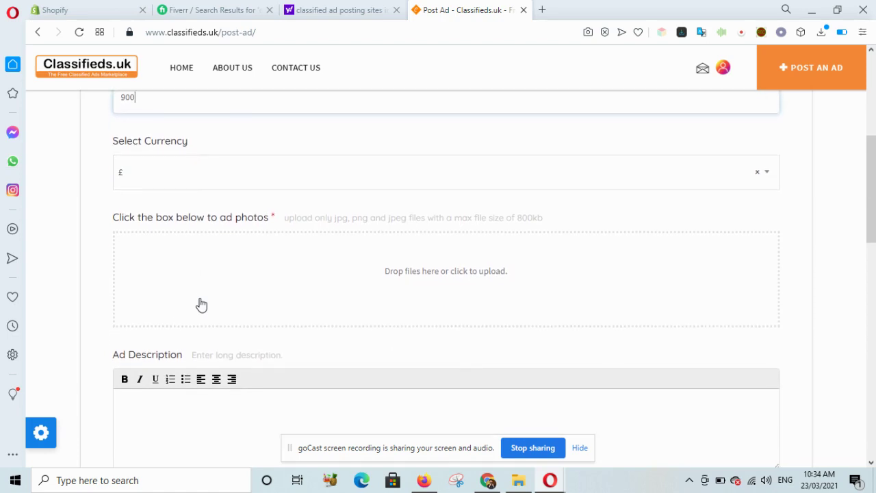
- Upload the first image from the Downloads folder as the ad photo
click(454, 279)
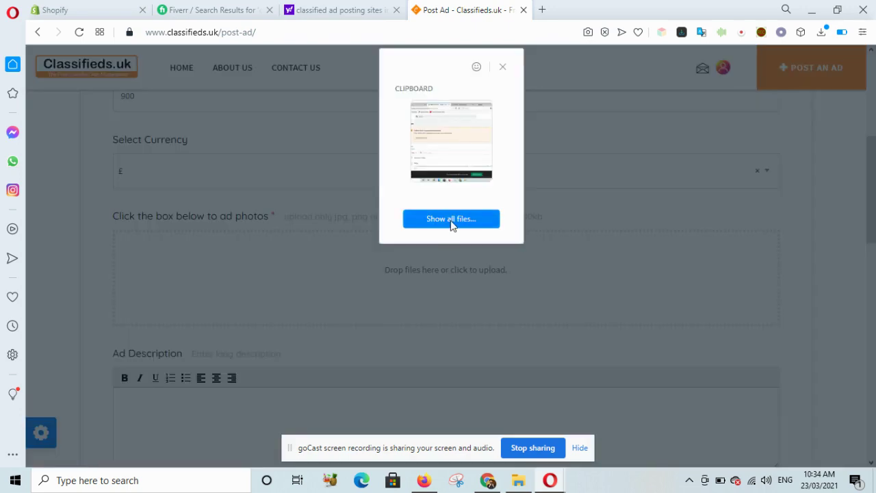
click(451, 219)
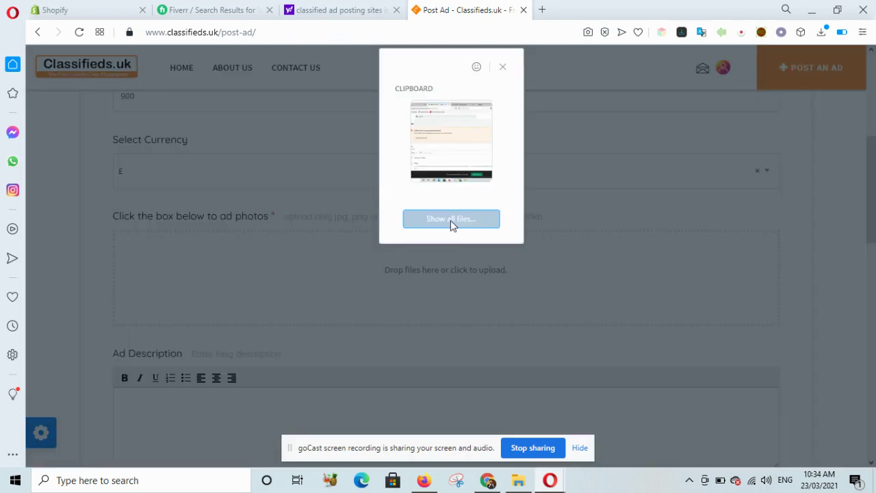
click(451, 219)
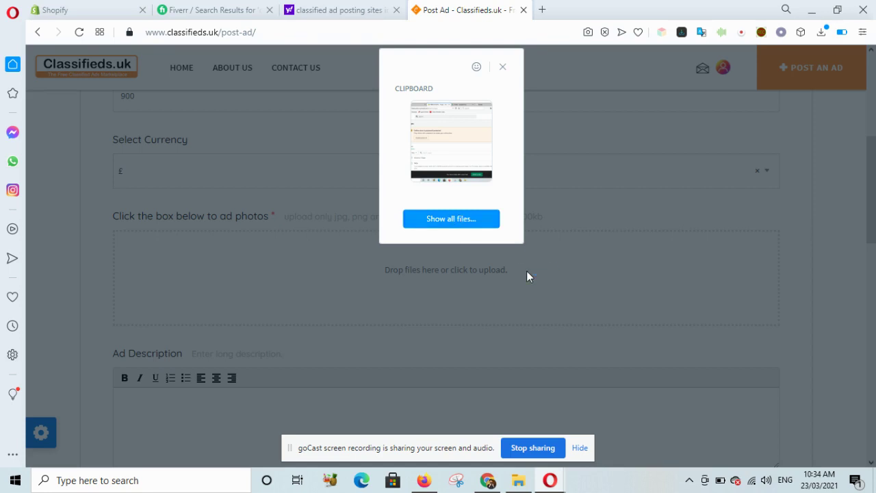
click(488, 222)
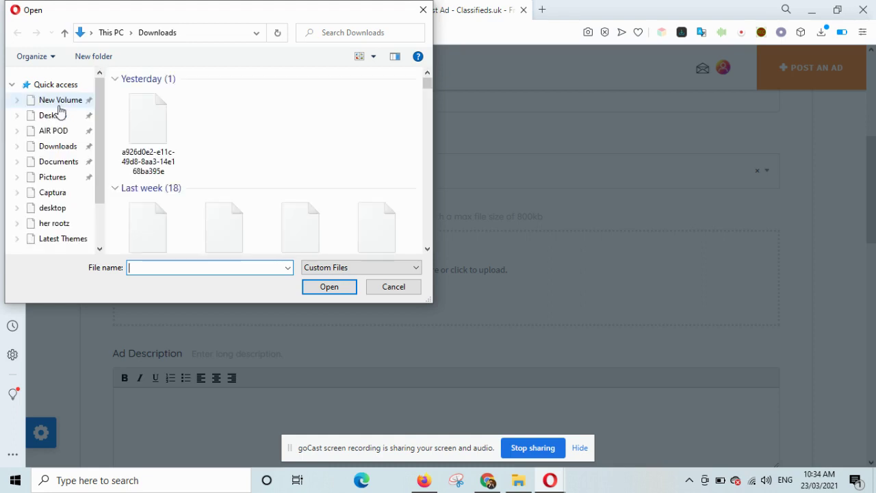
click(146, 110)
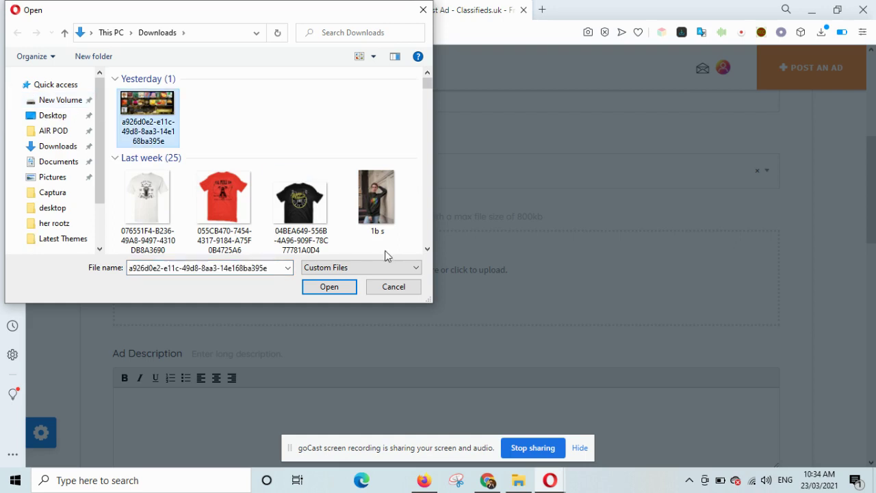
click(339, 287)
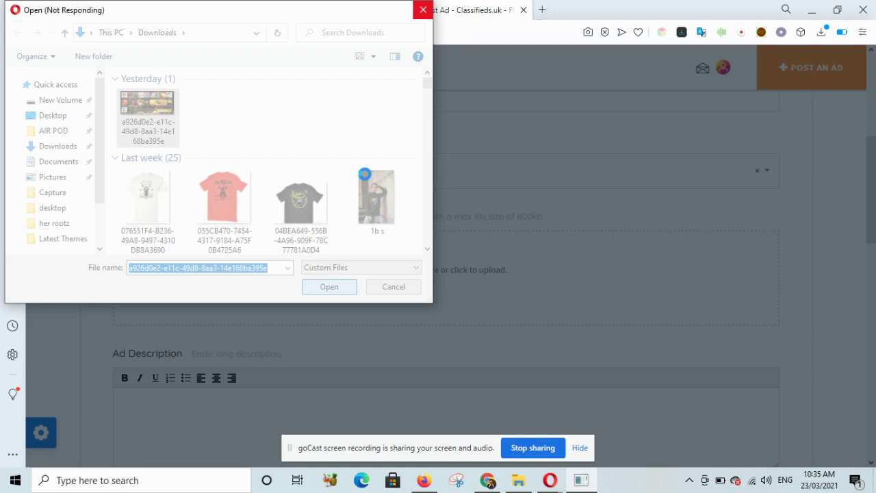
double_click(366, 178)
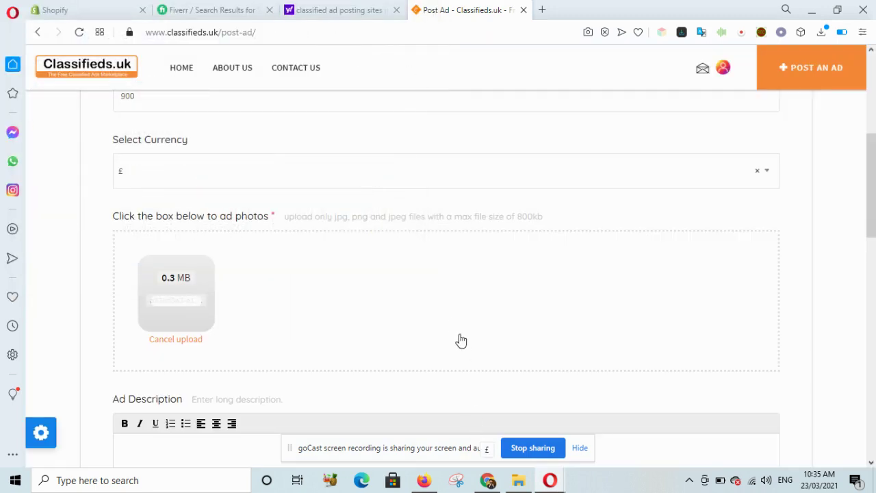
- Enter the ad description 'dfaadgfdg'
scroll(453, 318, down, 2)
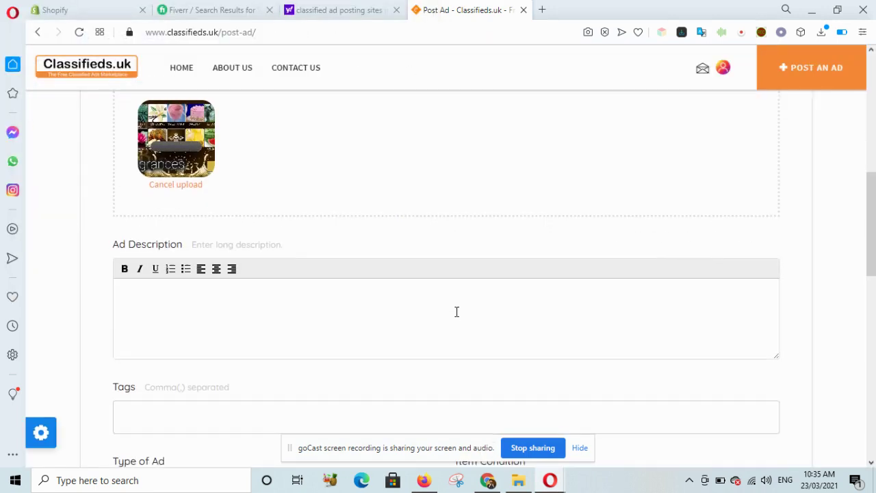
click(372, 294)
text(dfaadgfdg)
click(244, 423)
scroll(276, 338, down, 2)
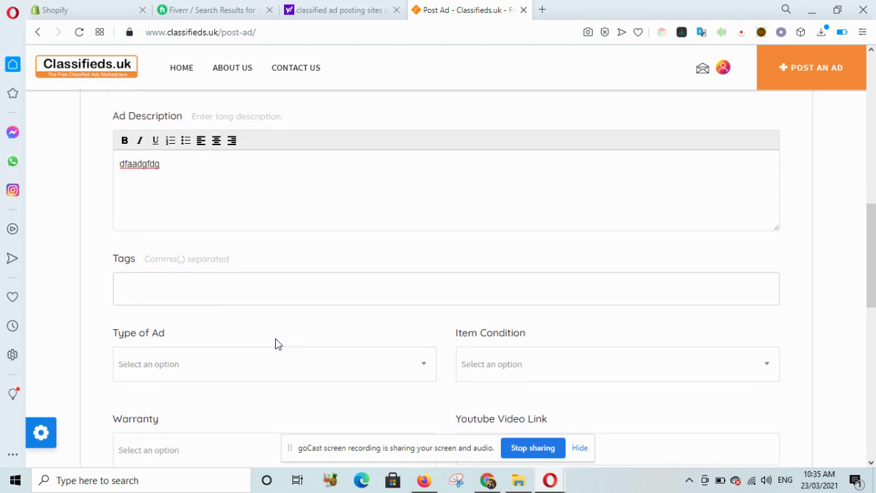
- Set the ad type to Sell and the item condition to New
click(303, 378)
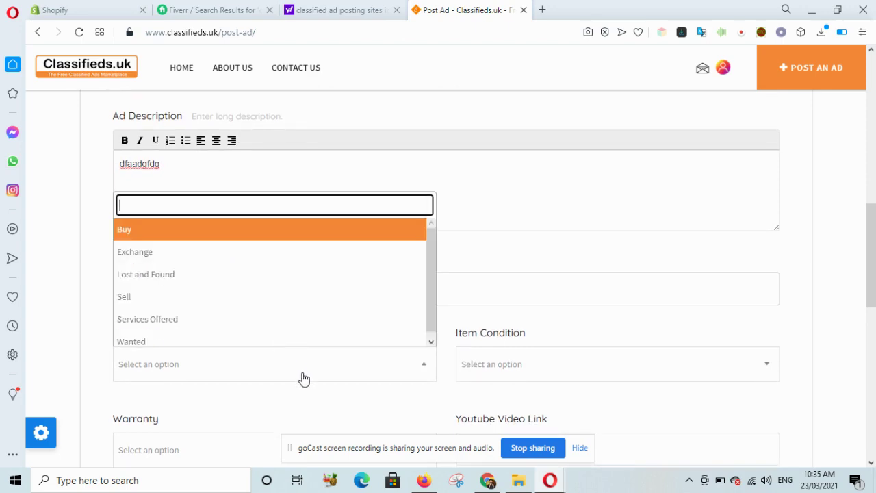
click(174, 239)
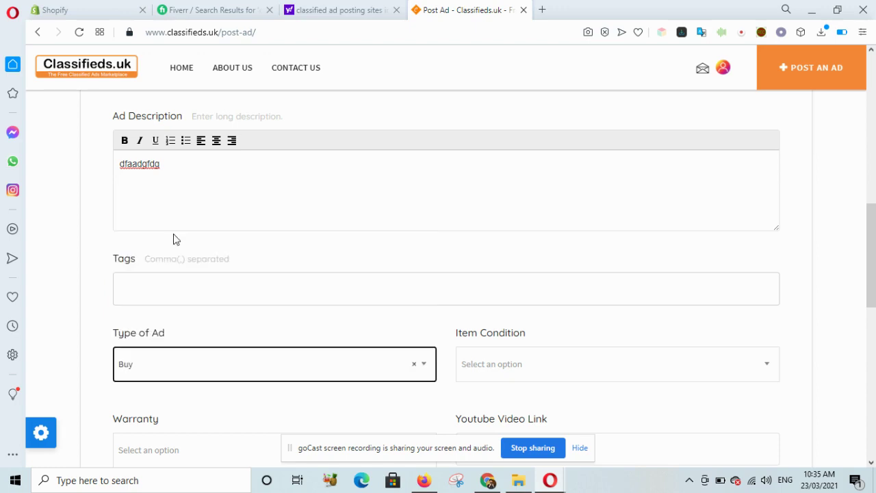
click(319, 377)
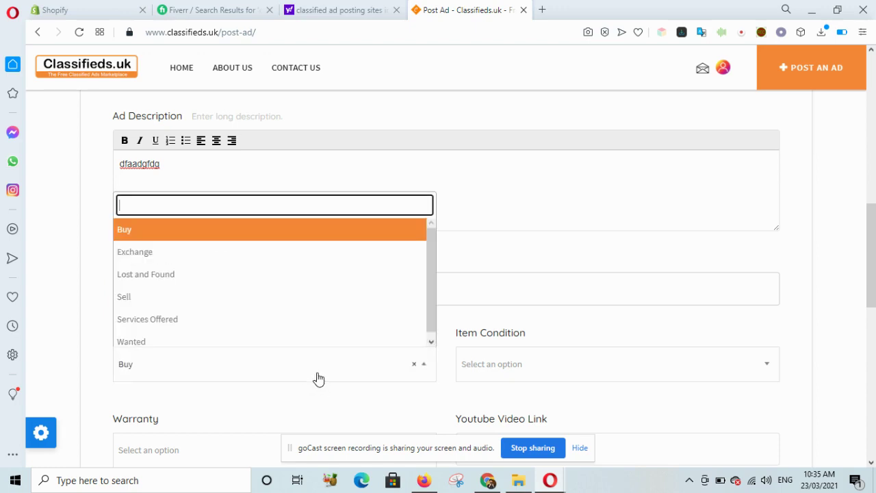
click(137, 297)
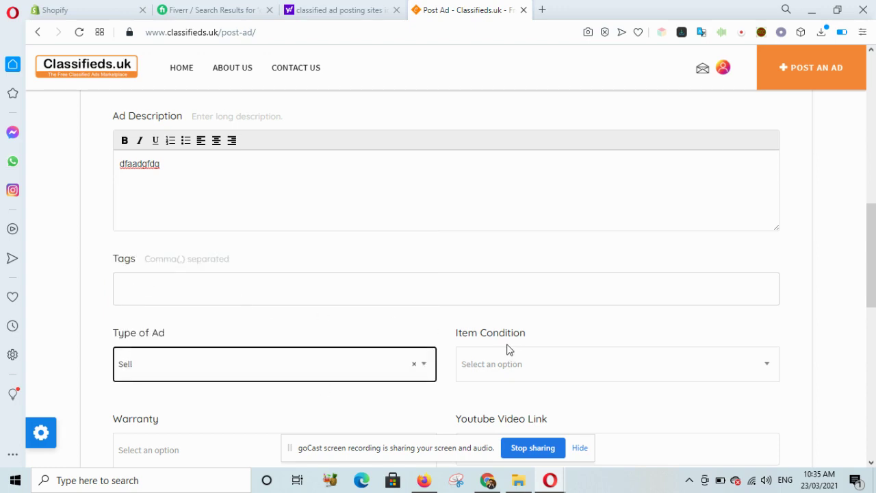
click(507, 350)
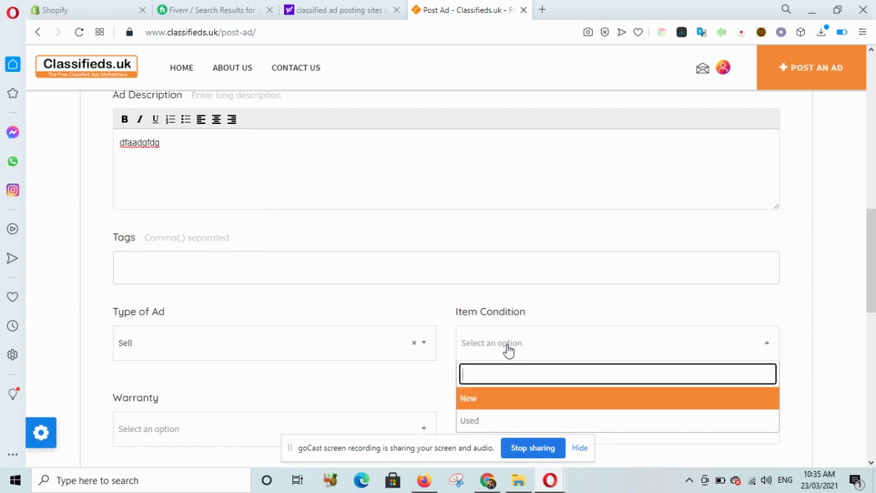
click(472, 404)
- Set warranty to Yes, keep bidding OFF, and continue to the next form step
scroll(283, 338, down, 2)
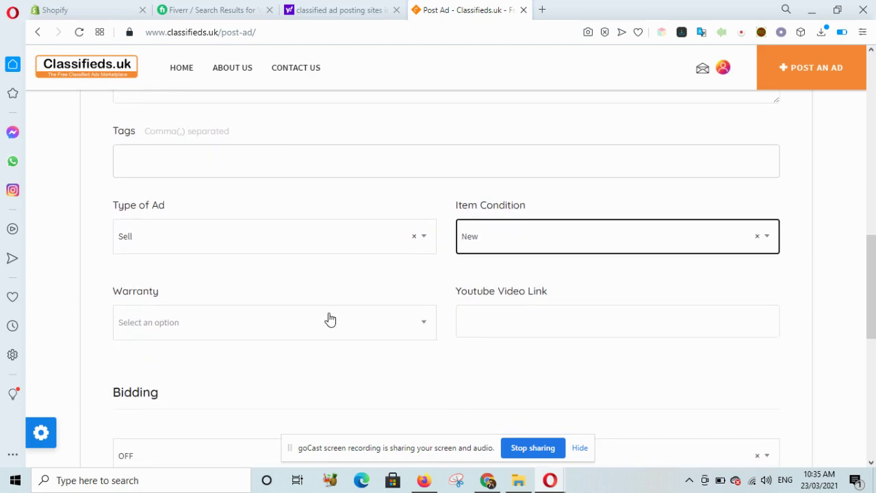
click(330, 319)
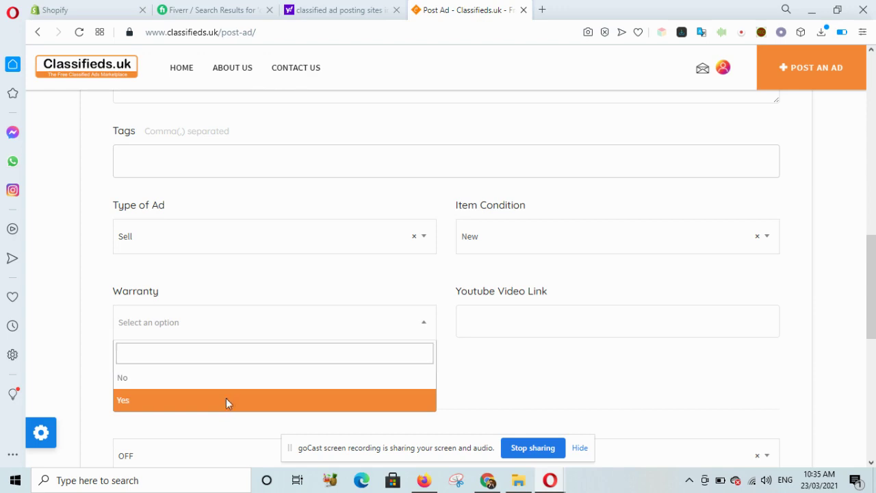
click(226, 401)
click(560, 324)
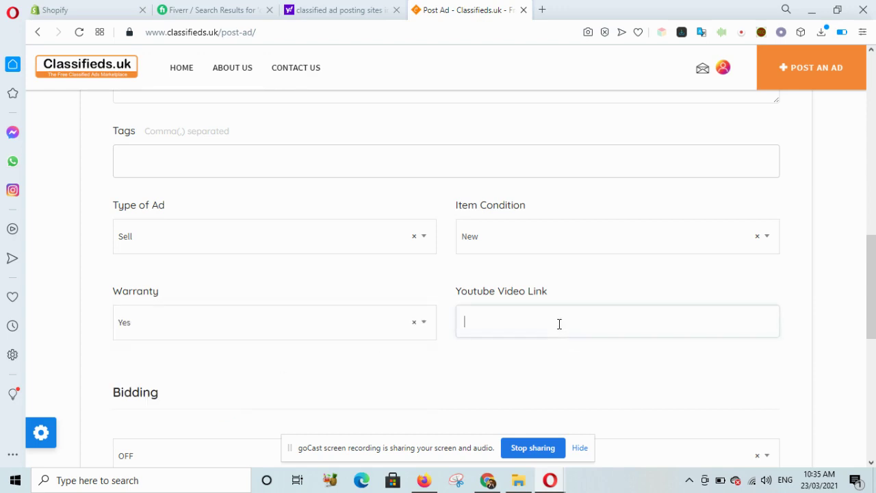
scroll(560, 324, down, 2)
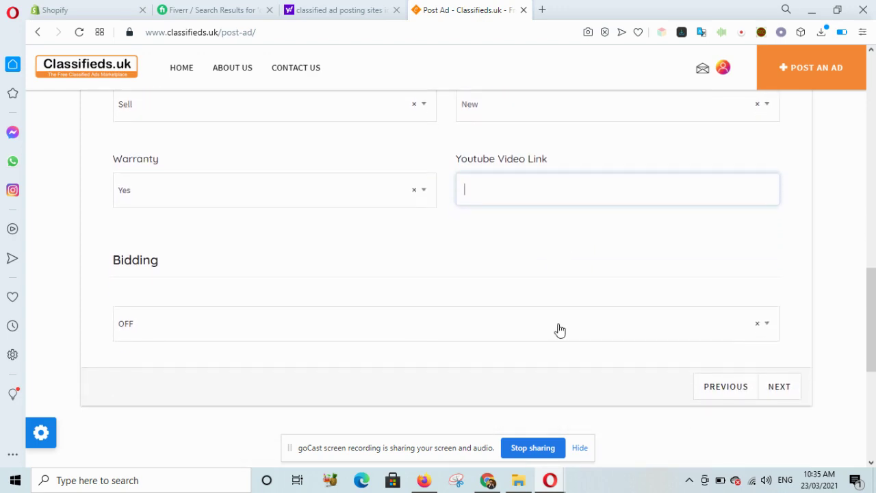
click(618, 333)
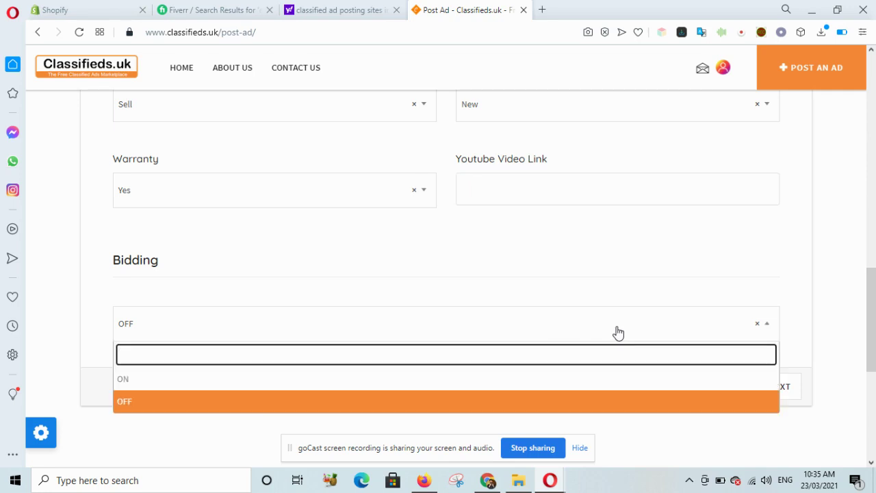
click(618, 333)
scroll(619, 332, down, 1)
click(769, 324)
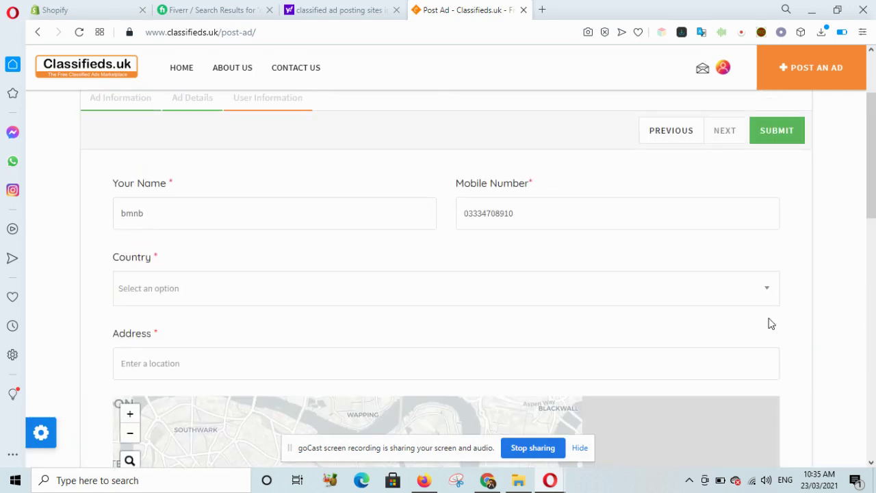
- After searching 'uk' and 'United kingdom' in the Country list, choose Leeds
click(338, 303)
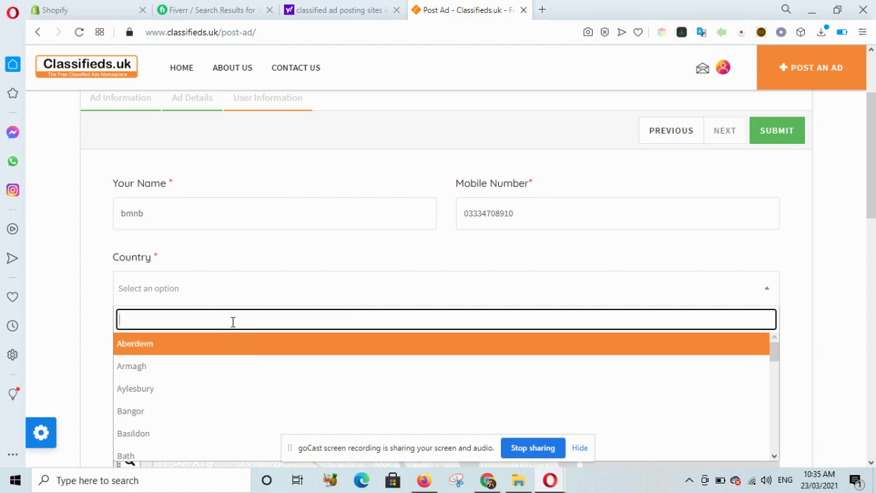
text(uk)
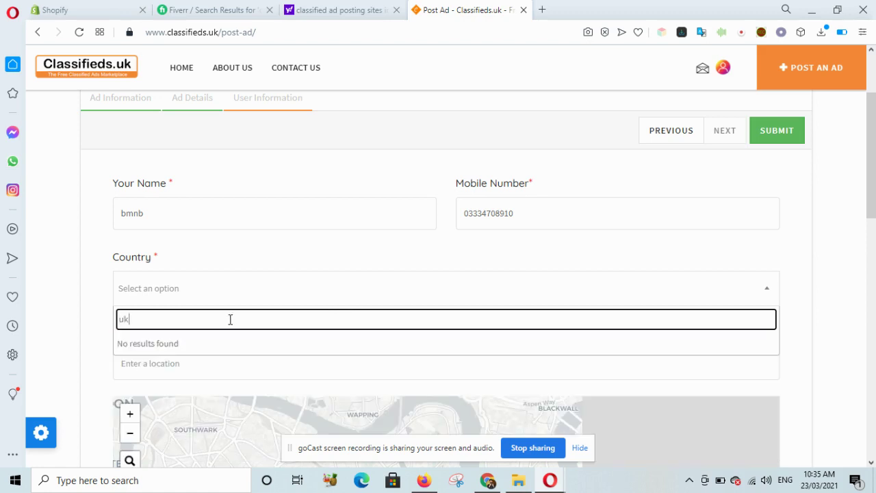
key(BackSpace)
key(BackSpace)
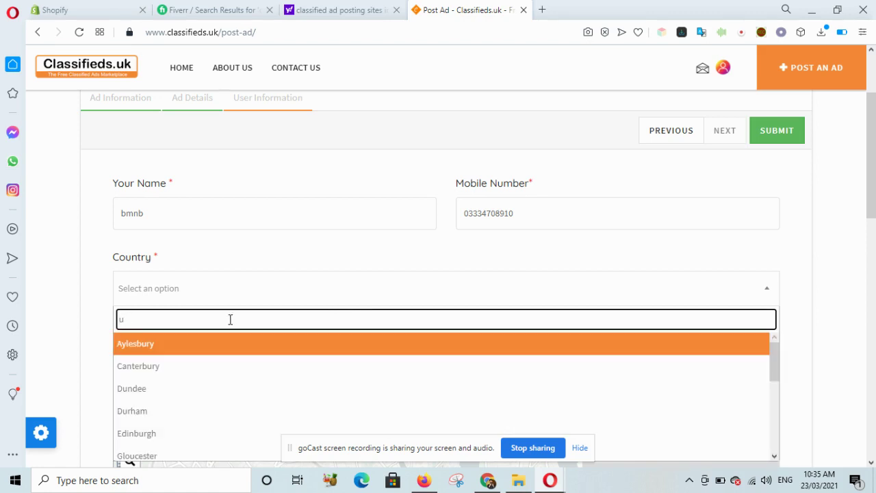
text(United)
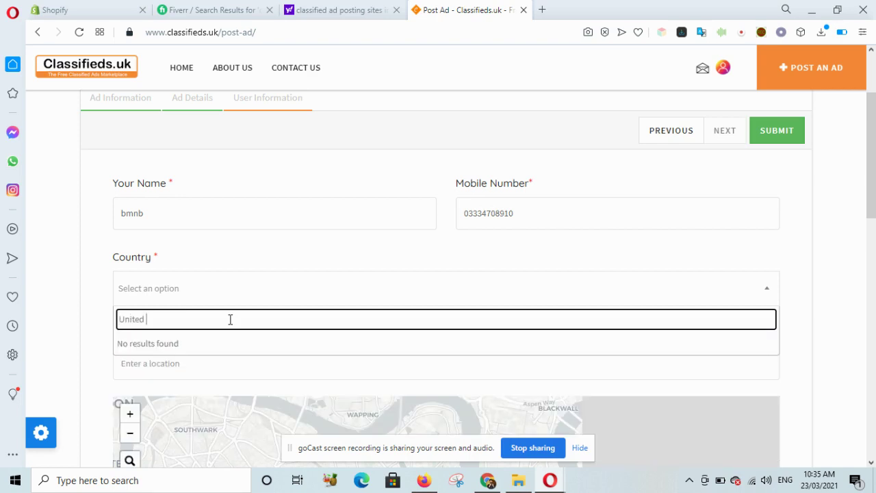
text( kingdom)
key(BackSpace)
key(BackSpace)
key(BackSpace)
key(BackSpace)
key(BackSpace)
key(BackSpace)
key(BackSpace)
key(BackSpace)
key(BackSpace)
key(BackSpace)
key(BackSpace)
key(BackSpace)
key(BackSpace)
key(BackSpace)
scroll(224, 382, down, 5)
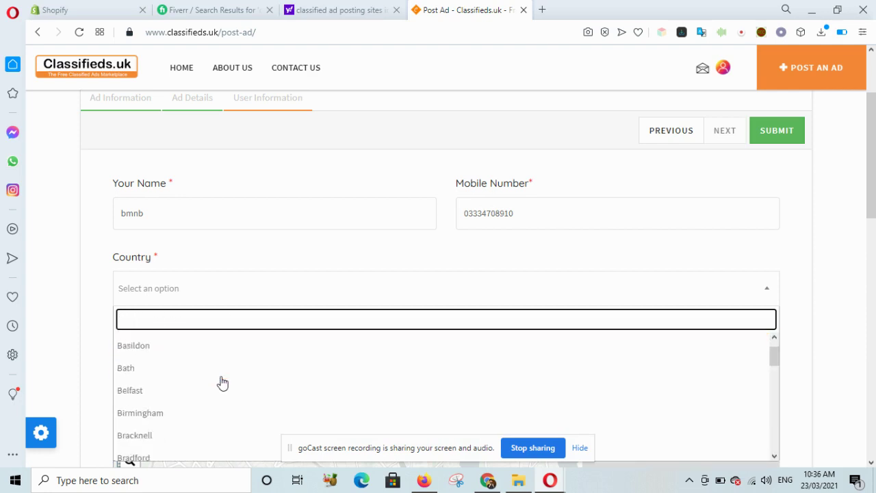
scroll(222, 382, up, 5)
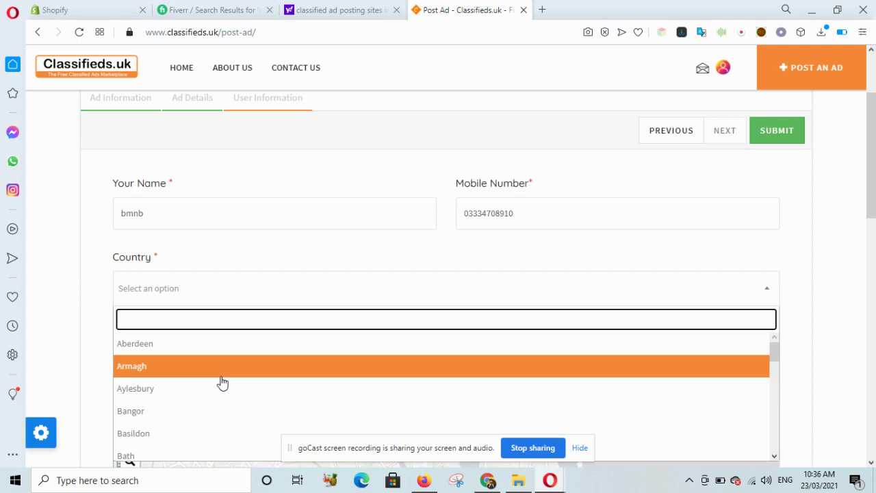
scroll(187, 388, down, 5)
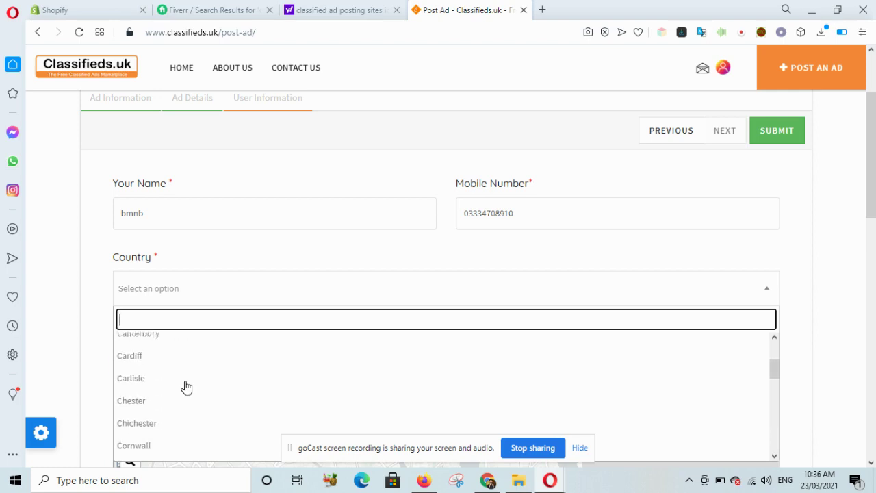
scroll(186, 388, down, 4)
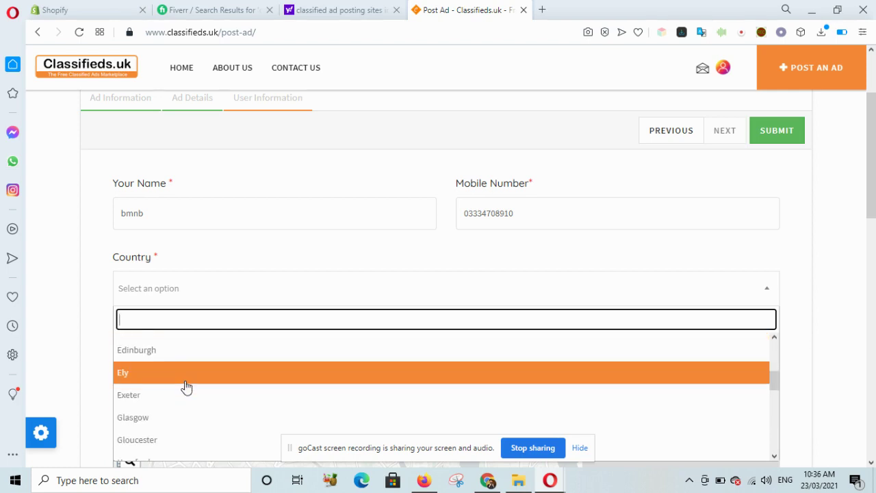
scroll(186, 388, down, 3)
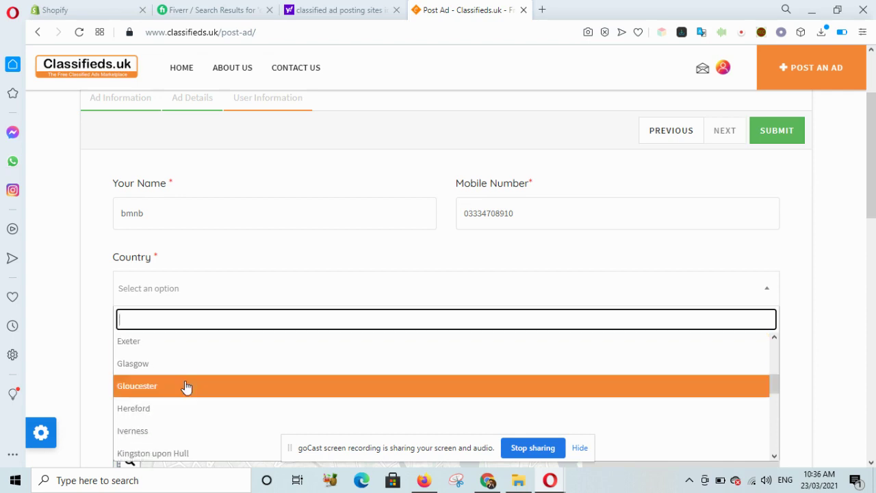
scroll(186, 388, down, 1)
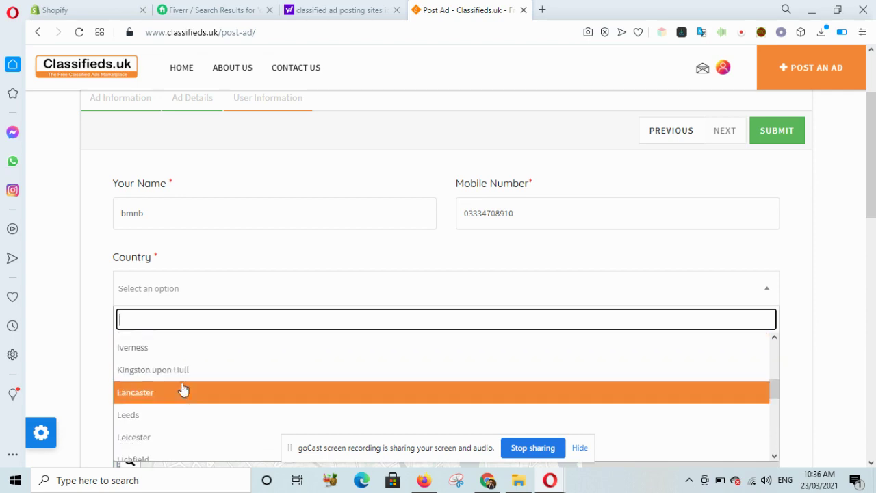
scroll(172, 396, down, 4)
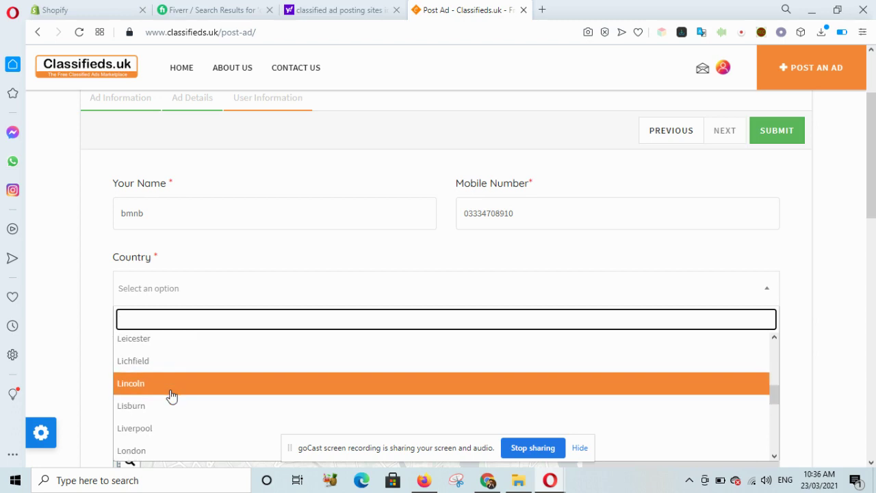
scroll(171, 397, up, 1)
click(133, 370)
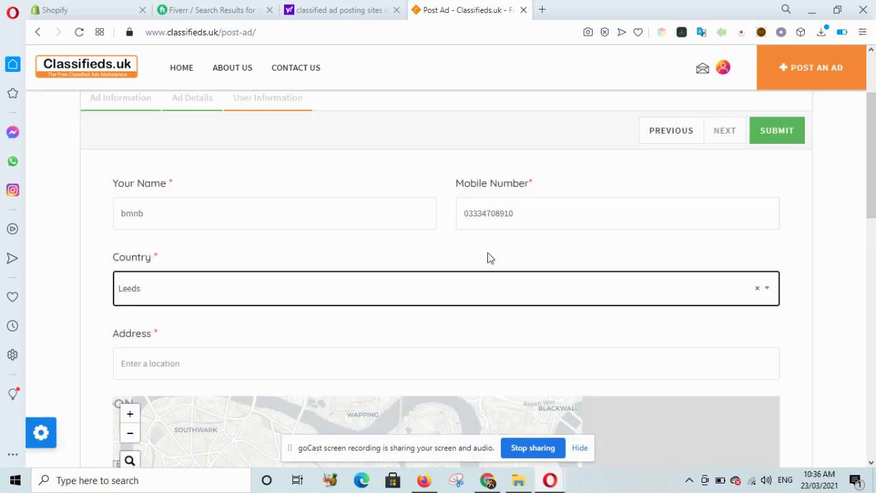
- Replace the mobile number with a new one and enter a street address
double_click(530, 212)
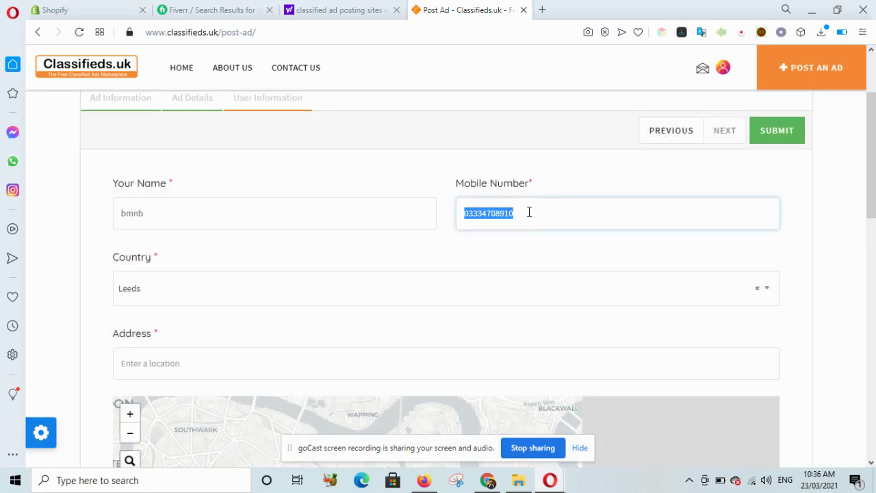
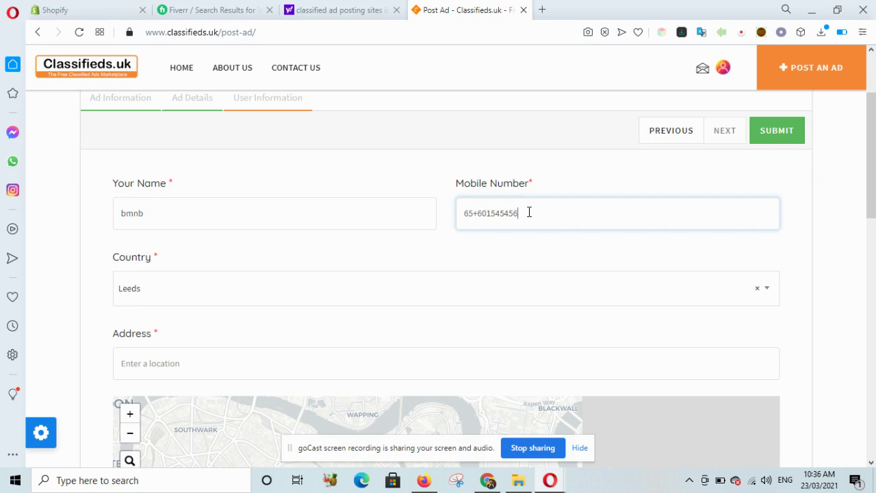
scroll(528, 212, down, 2)
click(335, 239)
text(cwfee g)
text(bggg)
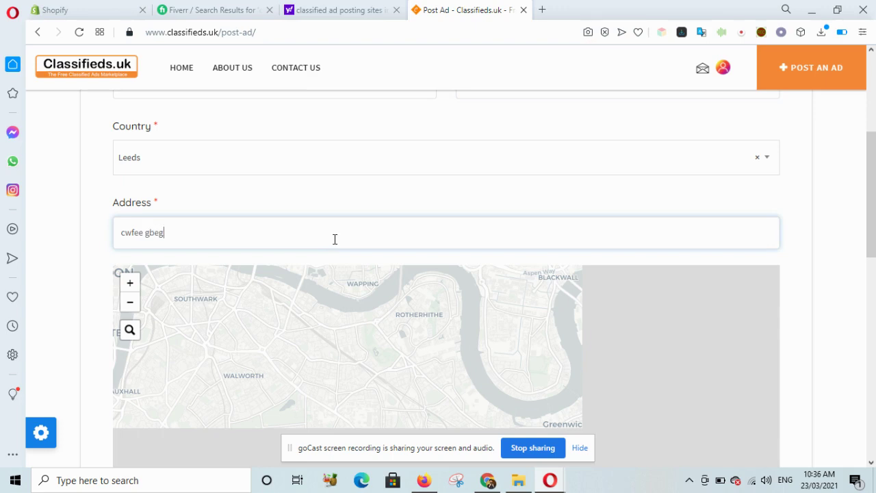
- Submit the ad
scroll(335, 239, down, 3)
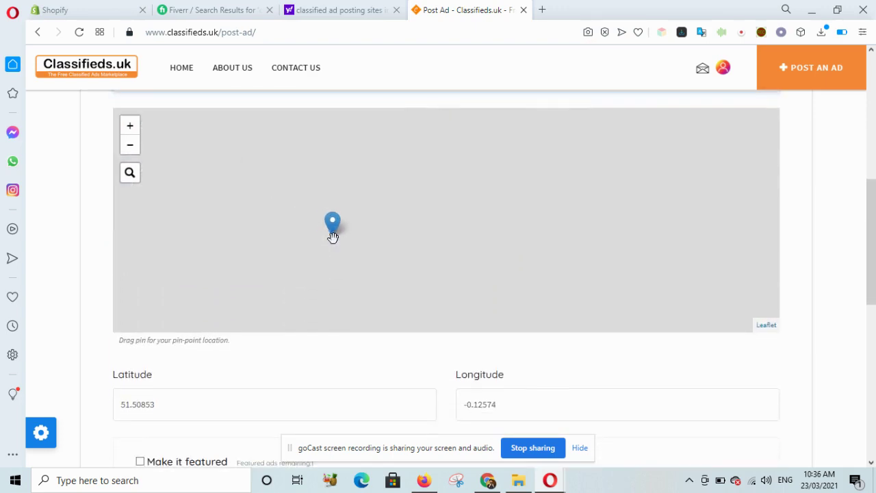
scroll(335, 361, down, 2)
scroll(331, 363, up, 4)
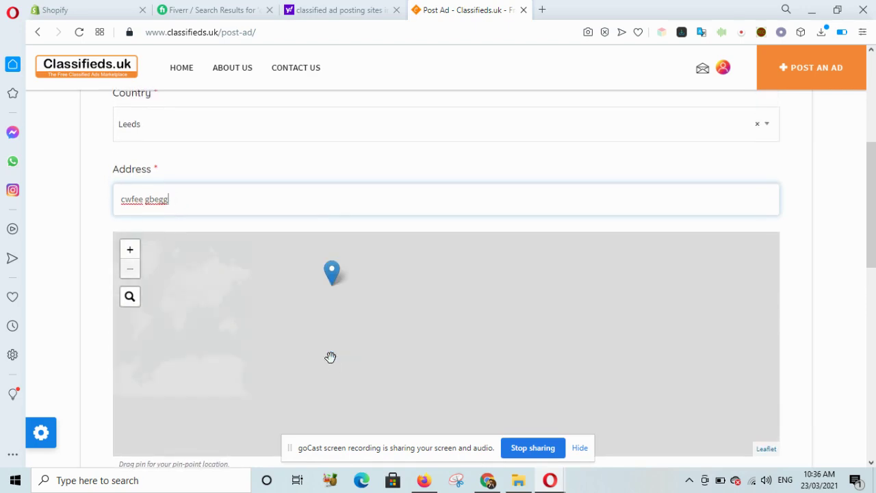
scroll(820, 315, down, 6)
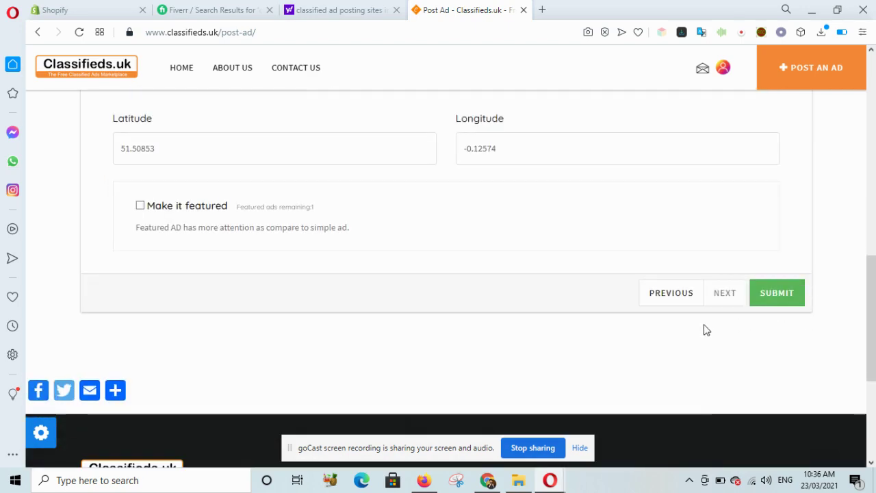
click(790, 302)
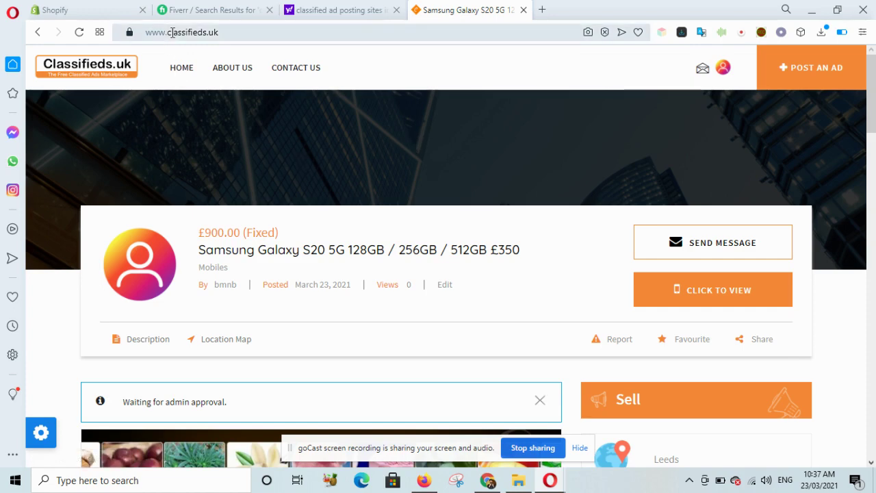
- Check the new ad's URL and reveal the seller's phone number with CLICK TO VIEW
click(172, 33)
key(shift+Home)
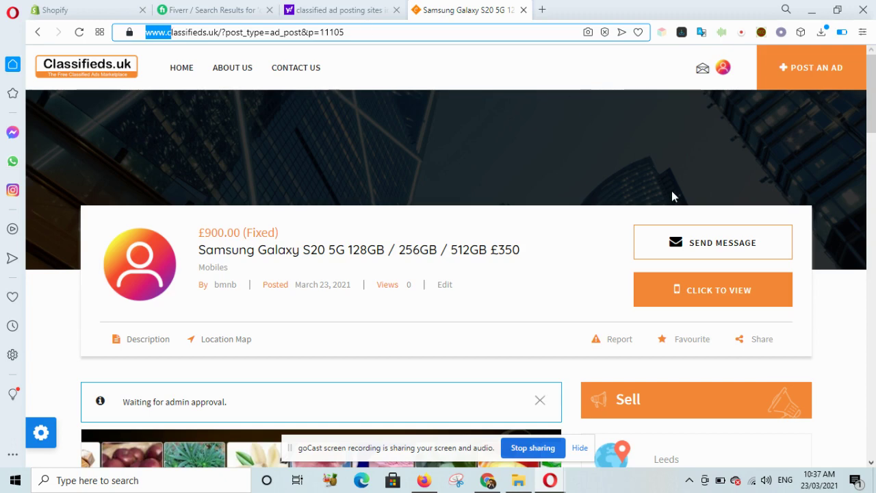
click(719, 300)
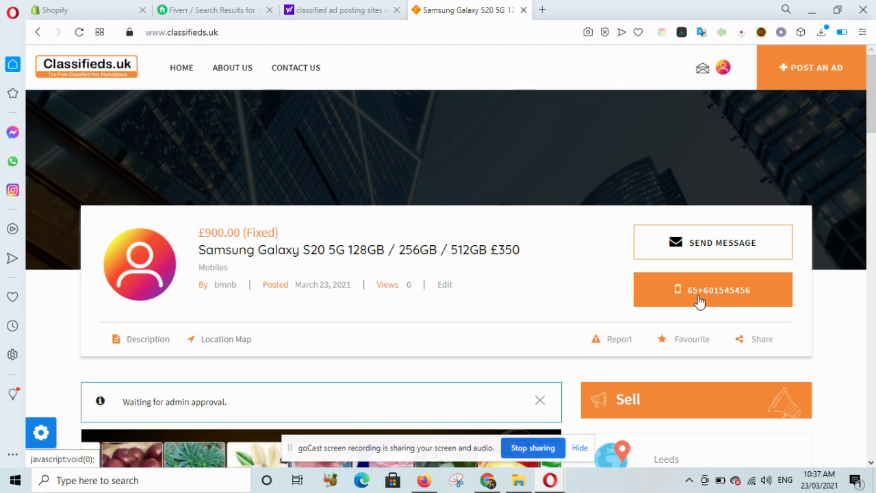
- Scroll through the ad page and open, then close, its enlarged photo
scroll(442, 299, down, 4)
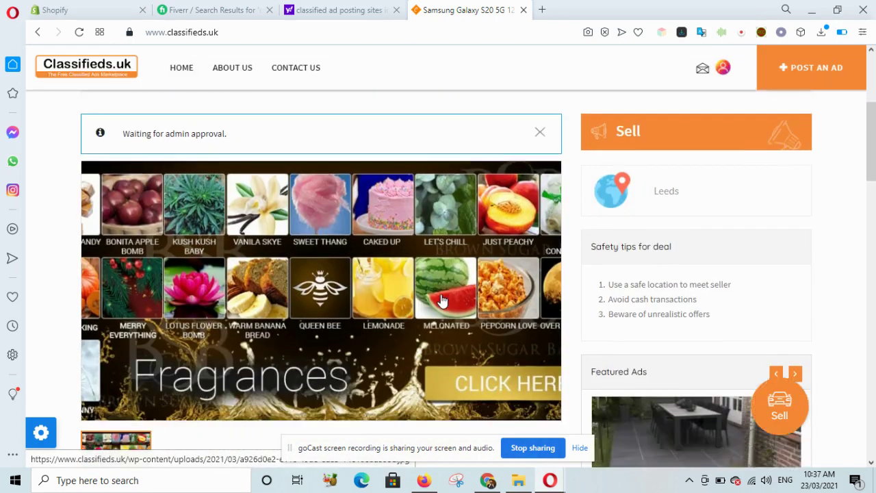
scroll(442, 299, down, 4)
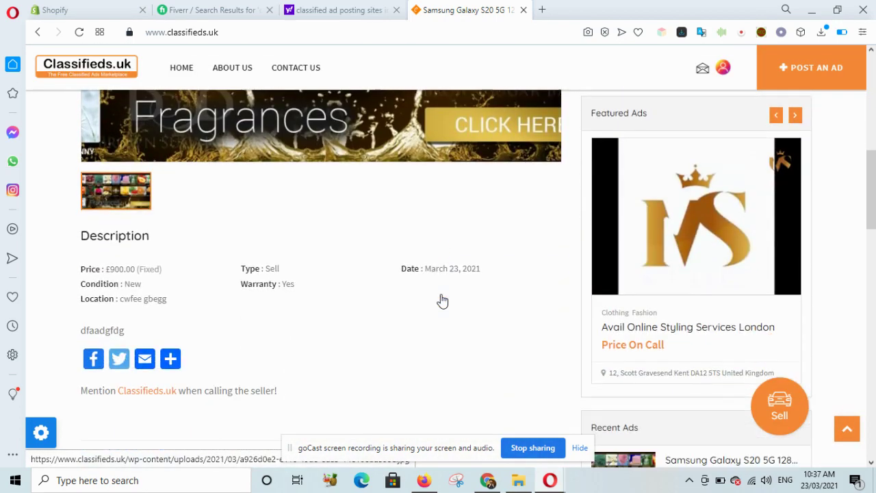
scroll(442, 299, up, 3)
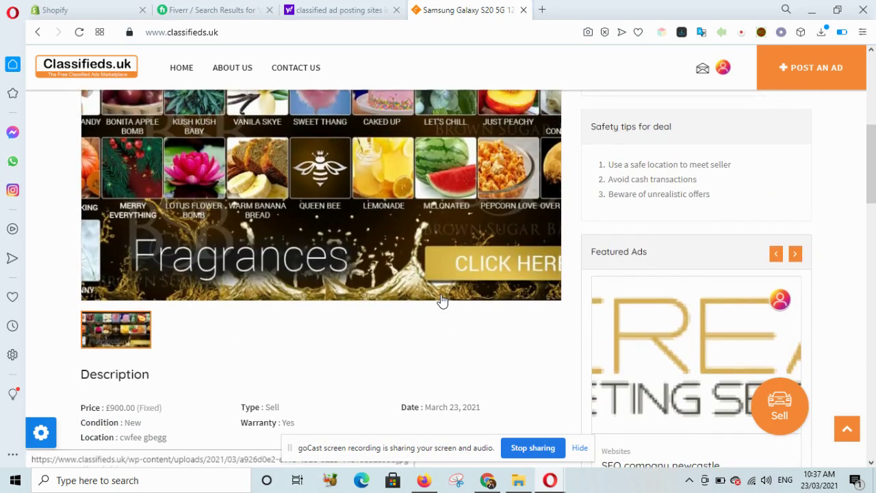
scroll(403, 241, up, 2)
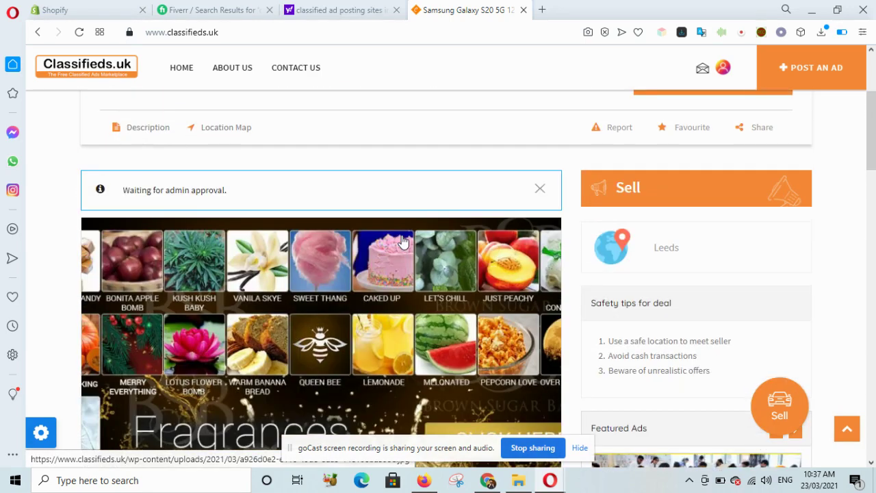
click(395, 317)
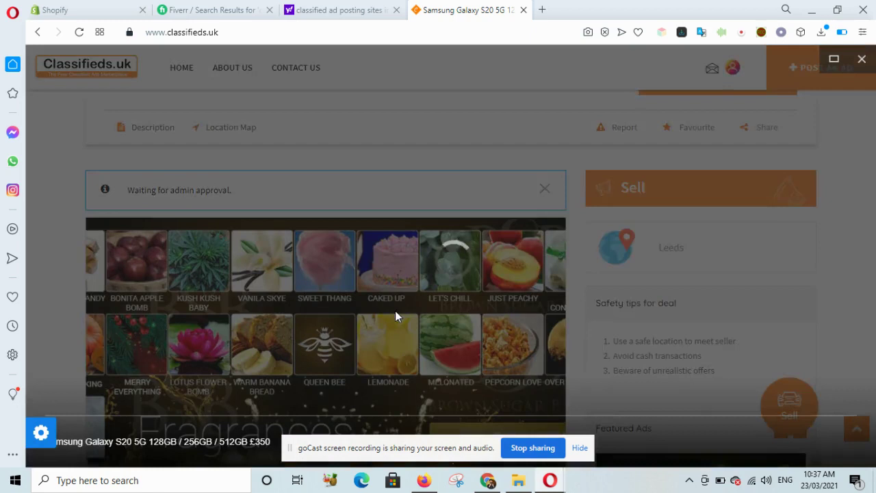
click(396, 316)
scroll(395, 316, down, 1)
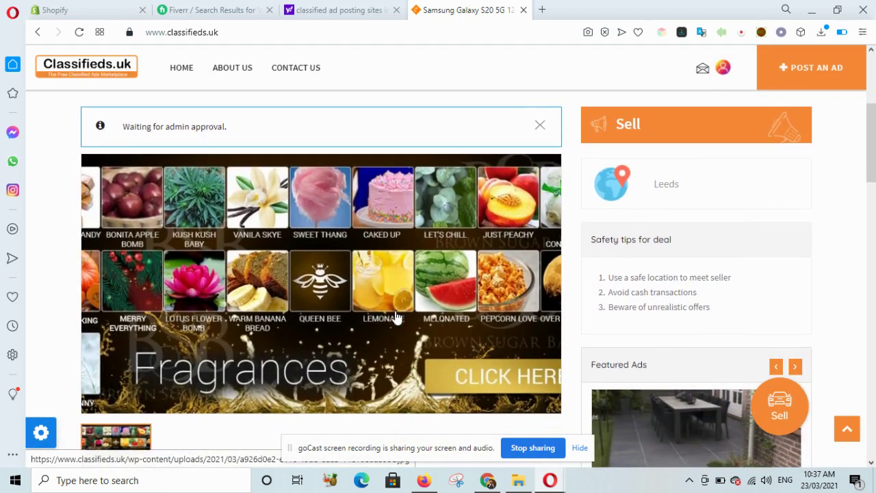